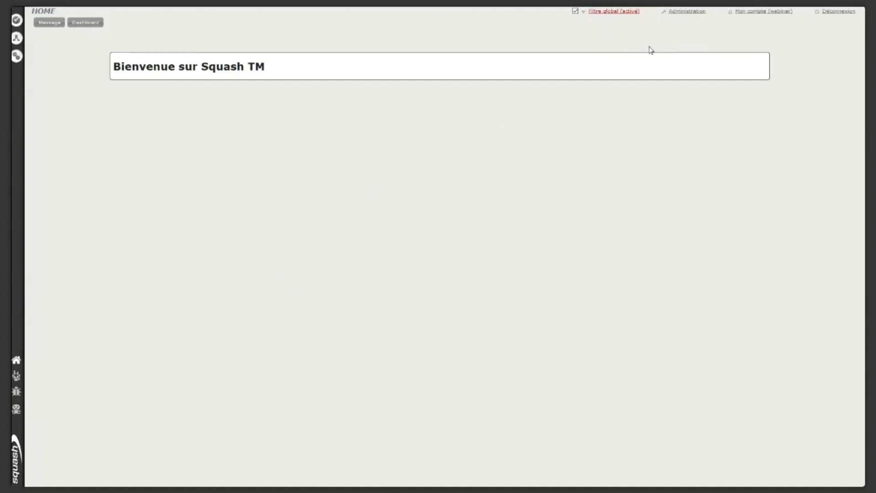
# Create a milestone labelled "Application - Version 1.2" in the administration area, with status 2-En cours and due date 26/09/2019.
pyautogui.click(687, 14)
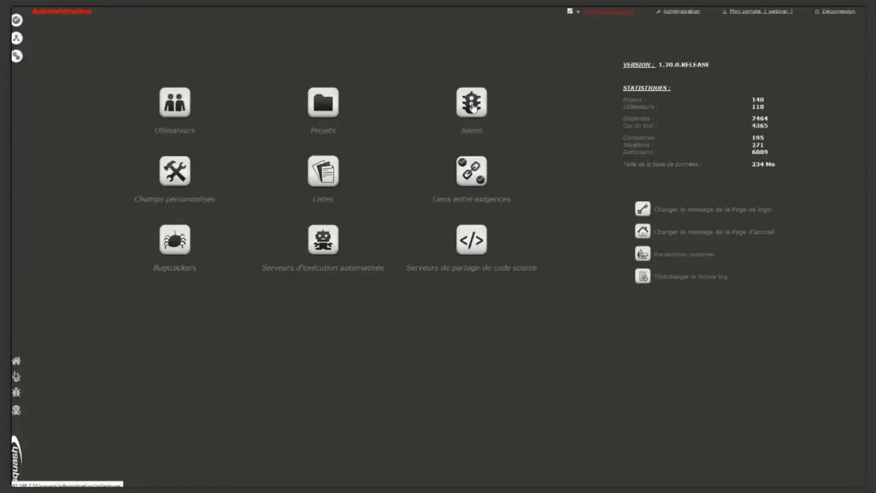
pyautogui.click(473, 107)
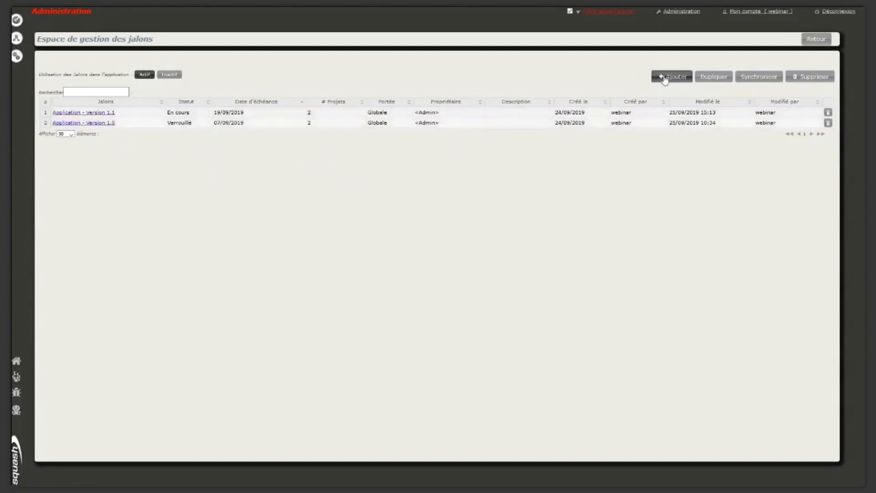
pyautogui.click(671, 76)
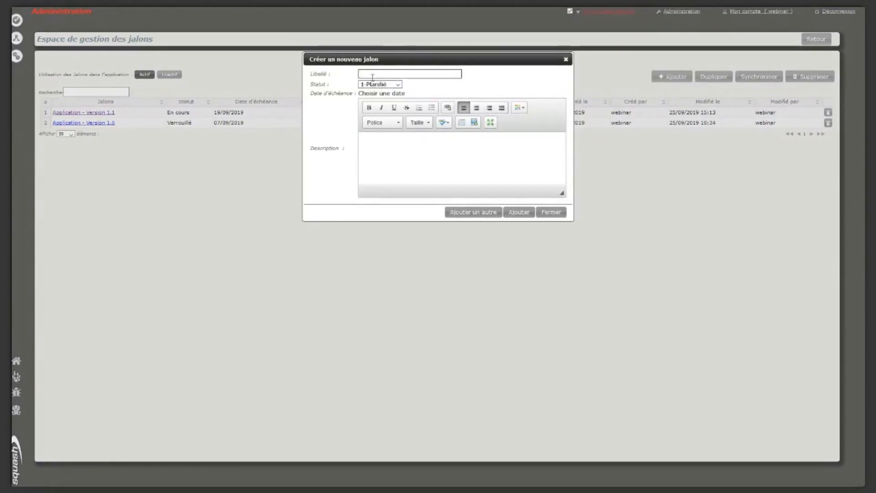
pyautogui.write('Application - Version 1.2')
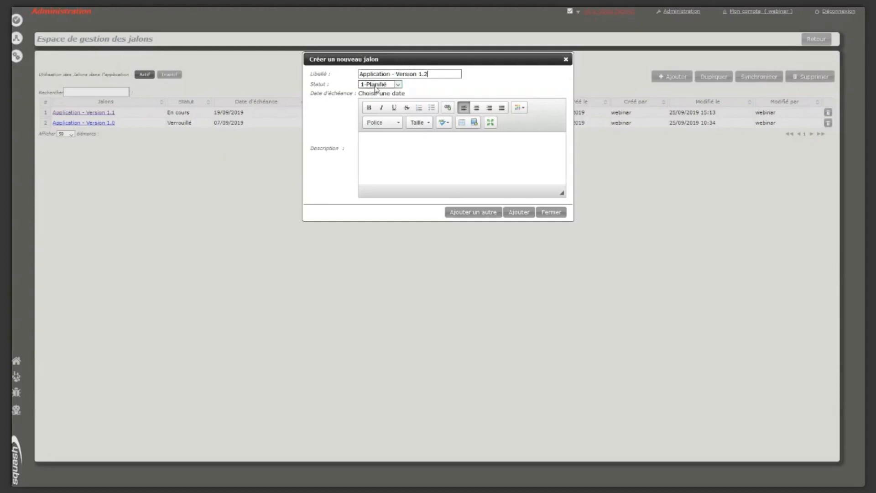
pyautogui.click(398, 85)
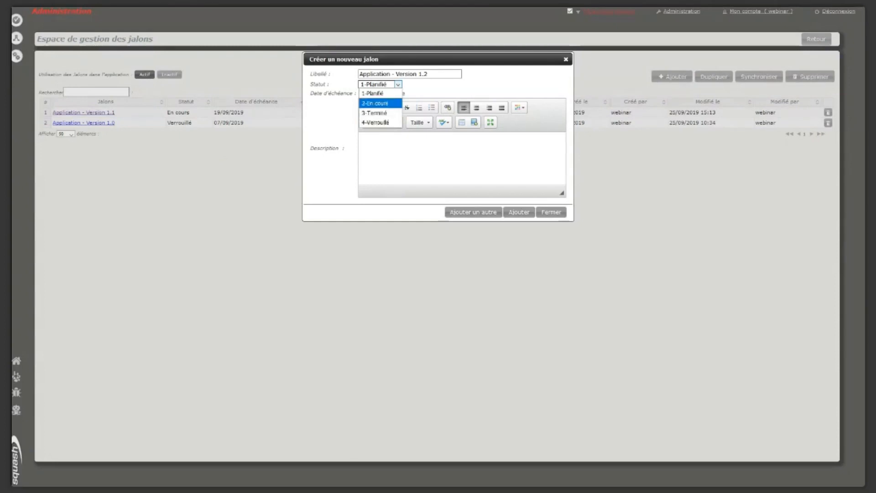
pyautogui.click(381, 103)
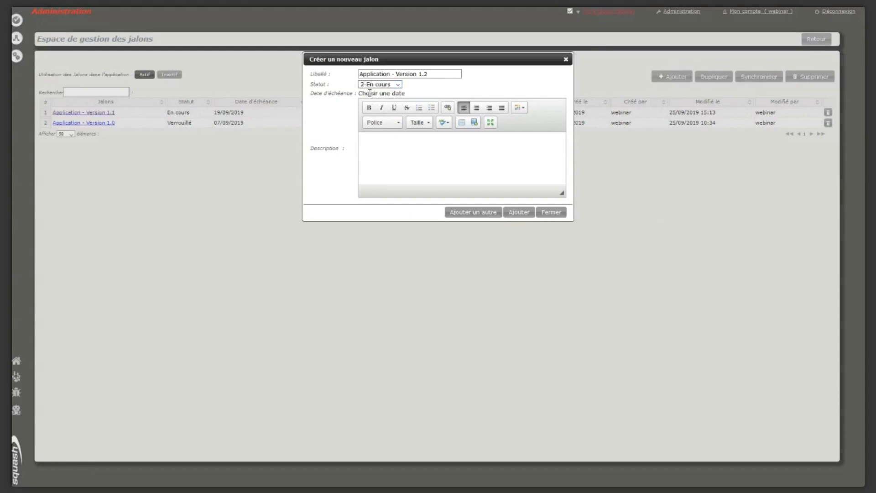
pyautogui.click(370, 93)
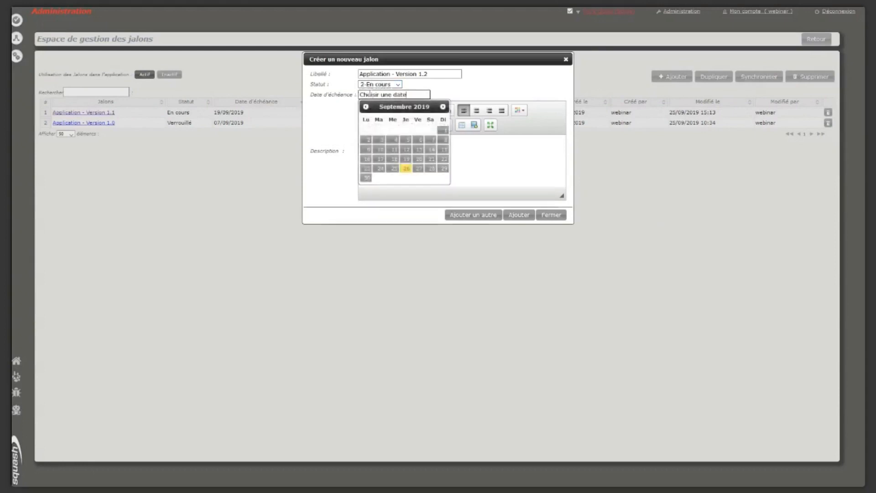
pyautogui.click(406, 169)
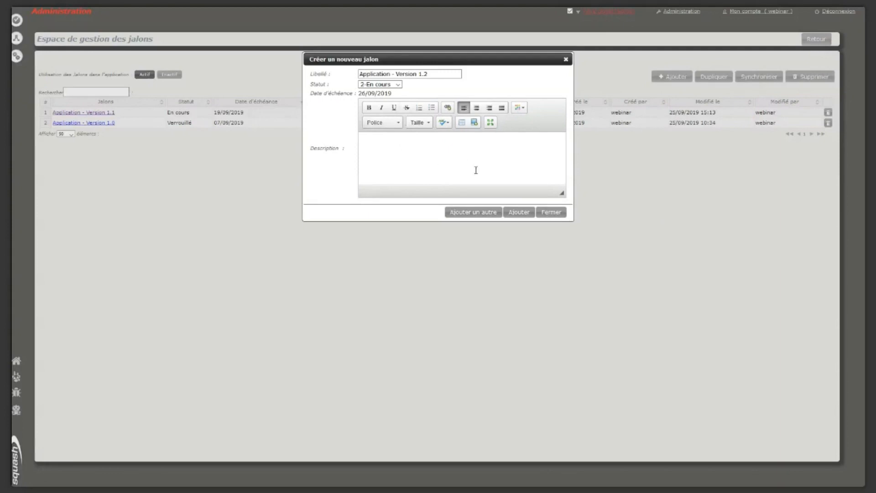
pyautogui.click(519, 213)
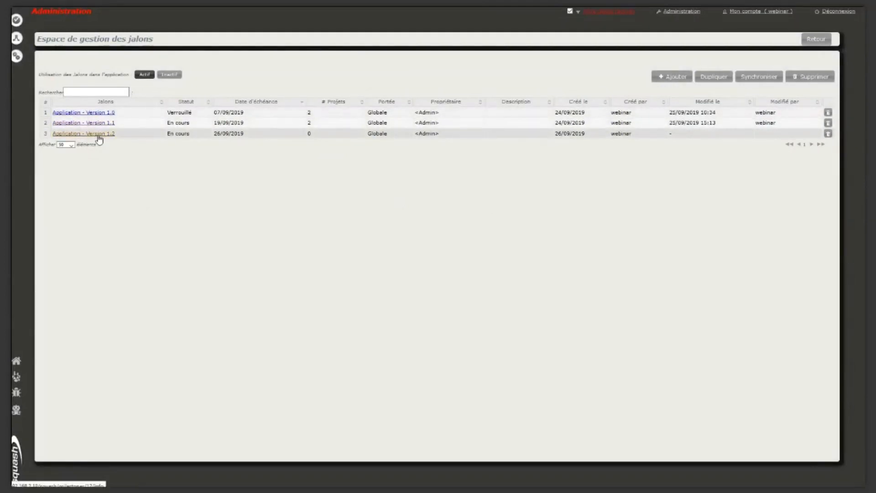
# Open the Application - Version 1.2 milestone and look at its scope (Portée) setting without changing it.
pyautogui.click(99, 137)
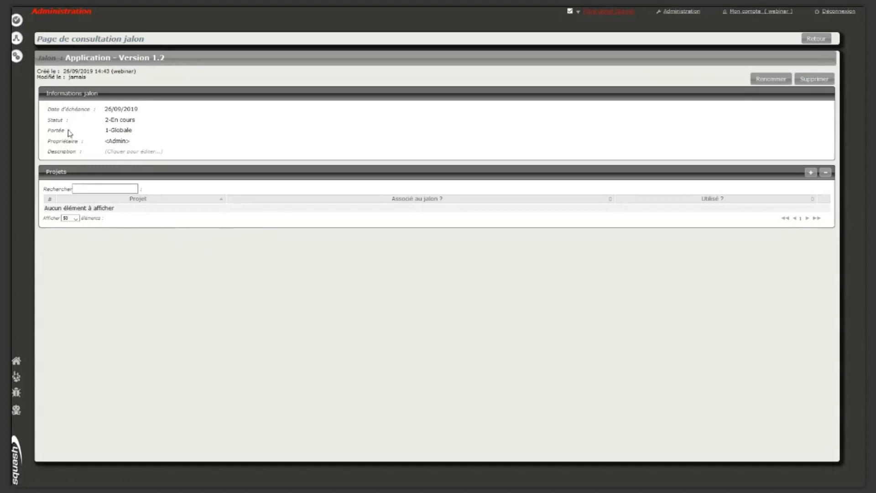
pyautogui.click(120, 133)
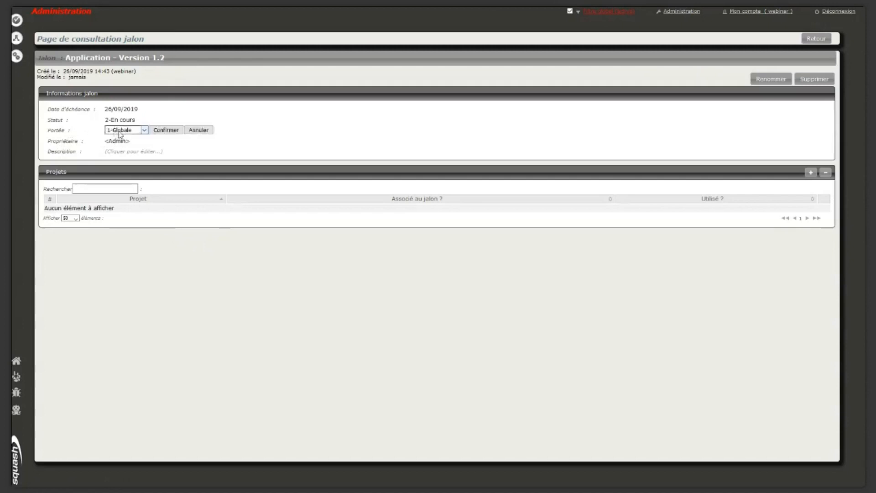
pyautogui.click(119, 132)
pyautogui.click(209, 127)
pyautogui.click(206, 130)
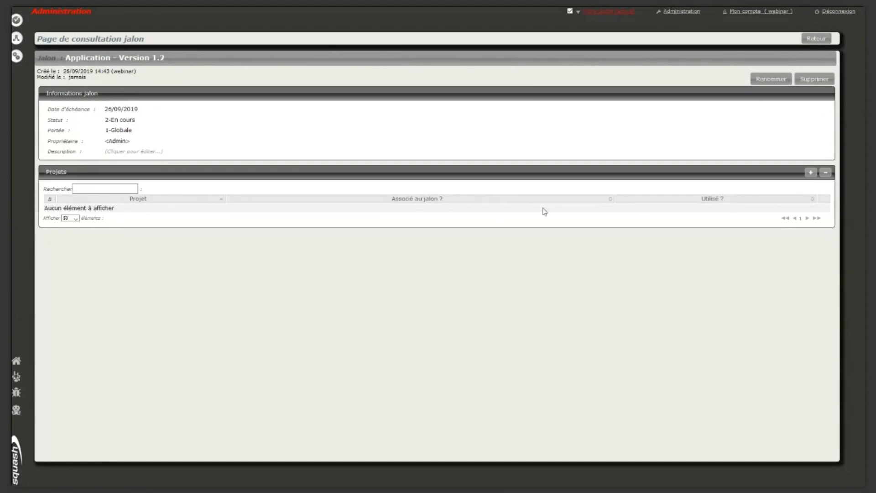
# Search for "web" and associate Webinar Jalons - Projet 1 and Projet 2 with the milestone, returning to the milestone list.
pyautogui.click(811, 173)
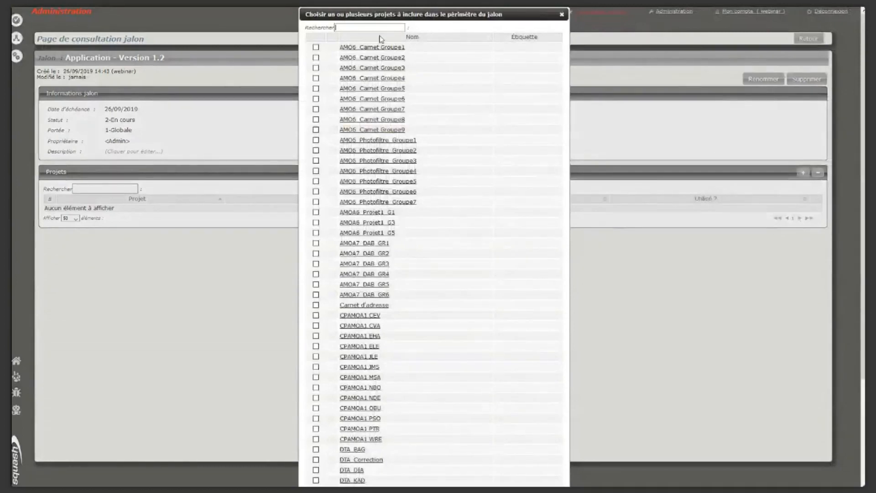
pyautogui.write('web')
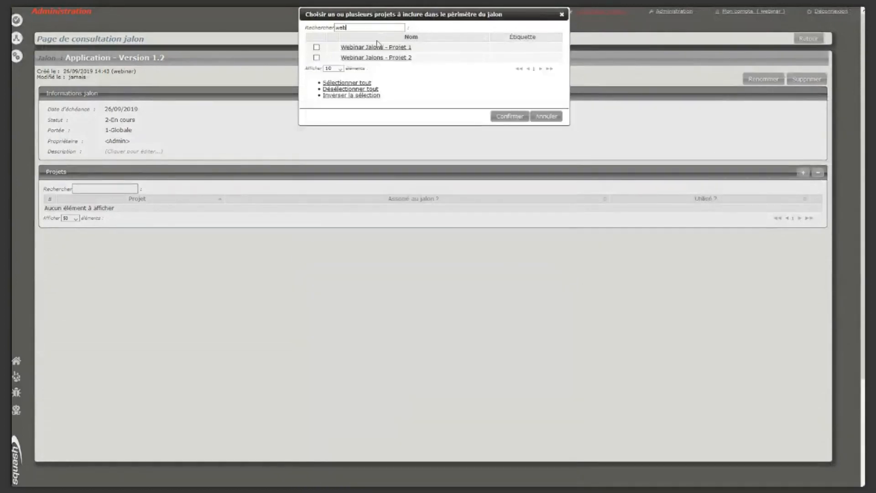
pyautogui.click(316, 47)
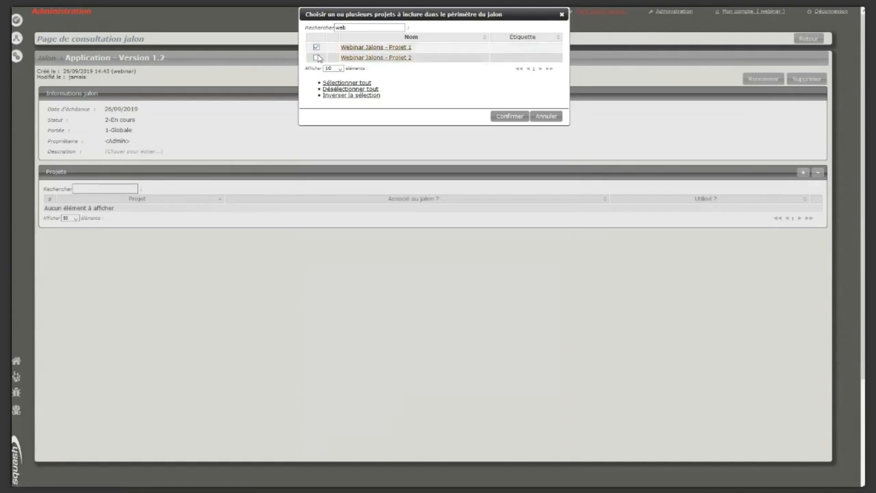
pyautogui.click(317, 58)
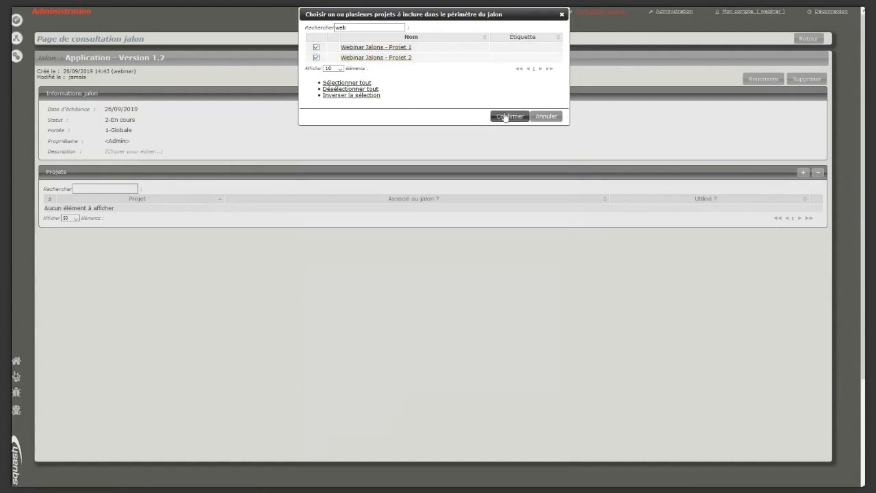
pyautogui.click(506, 117)
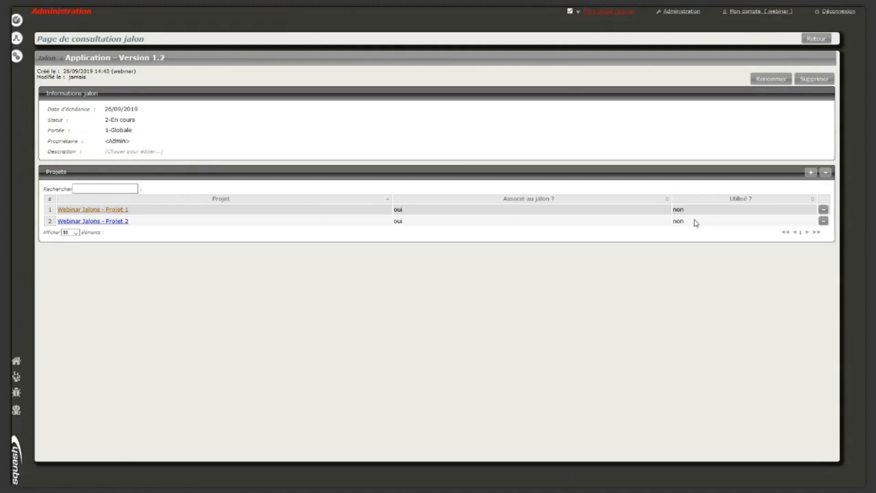
pyautogui.click(820, 42)
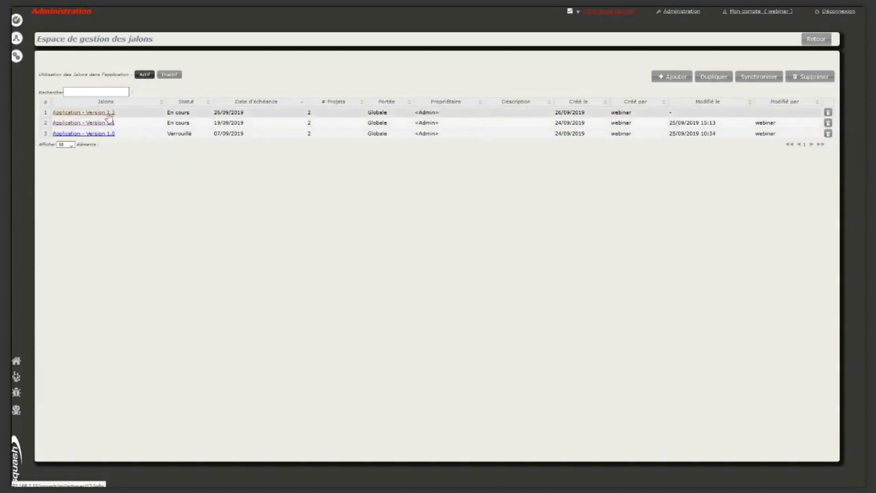
# Associate requirement 01.05 - Gérer les profils de connexion with milestones Application - Version 1.1 and 1.2, and remove its Version 1.1 association.
pyautogui.click(17, 21)
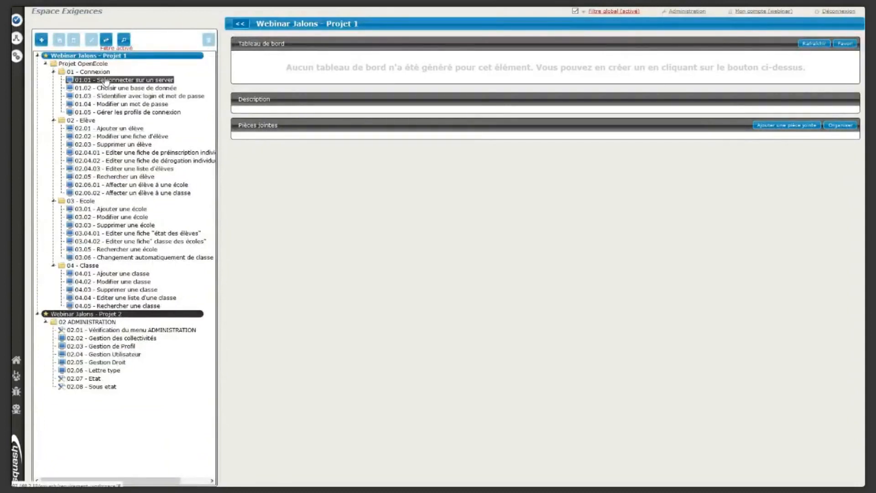
pyautogui.click(117, 113)
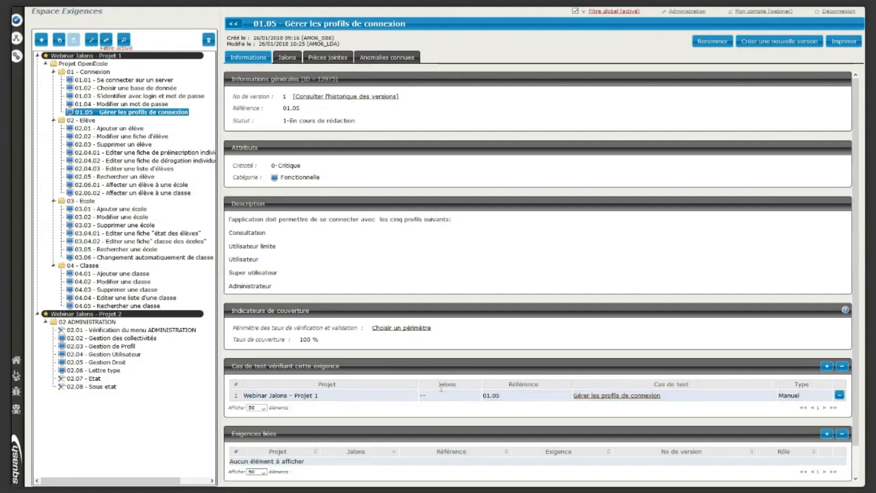
pyautogui.click(287, 59)
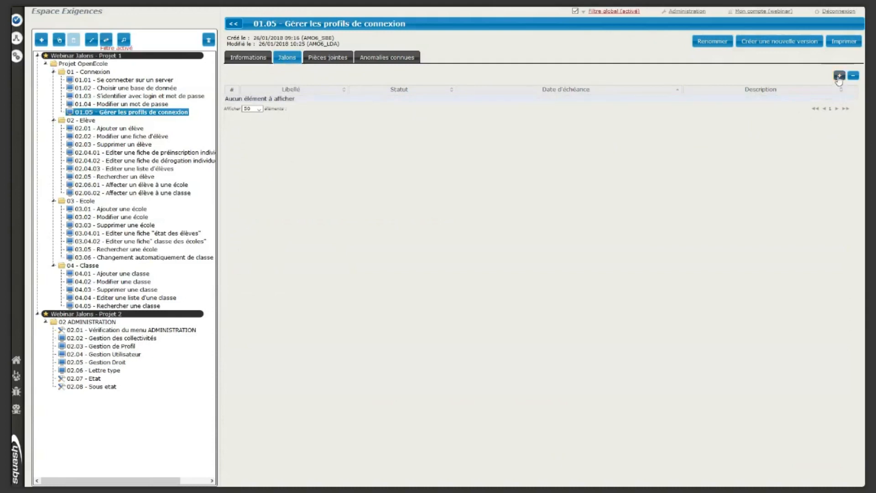
pyautogui.click(839, 76)
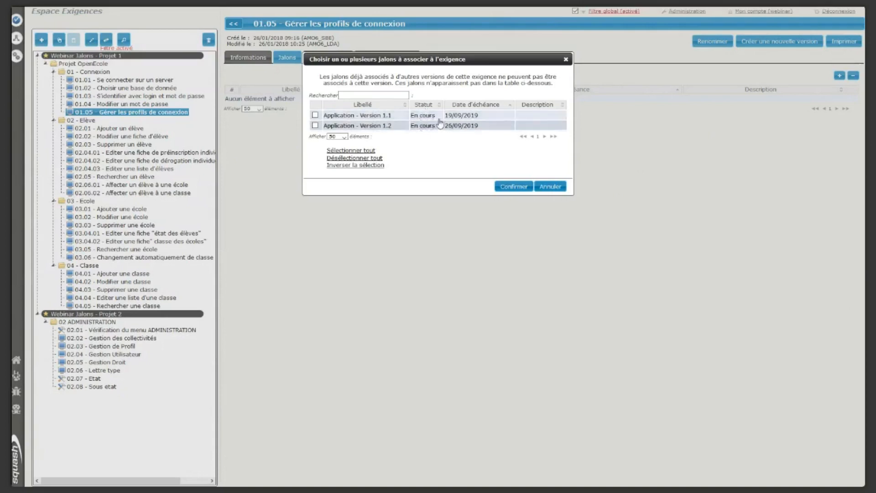
pyautogui.click(315, 115)
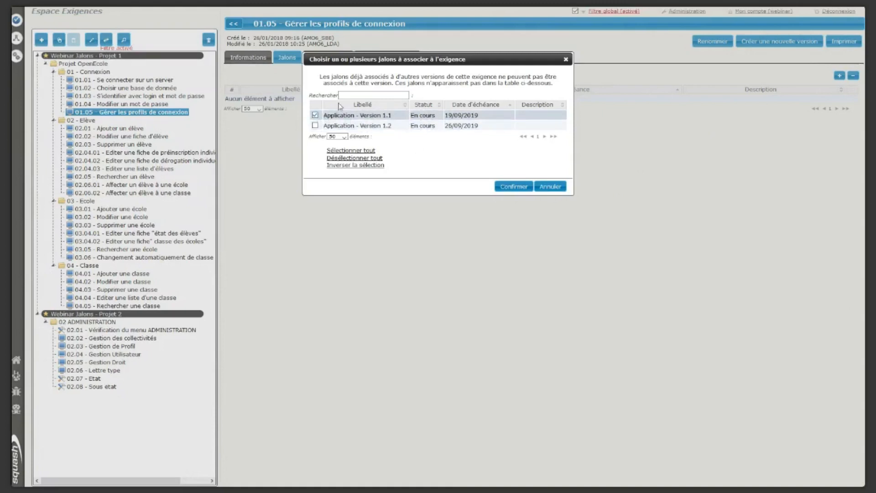
pyautogui.click(315, 126)
pyautogui.click(517, 188)
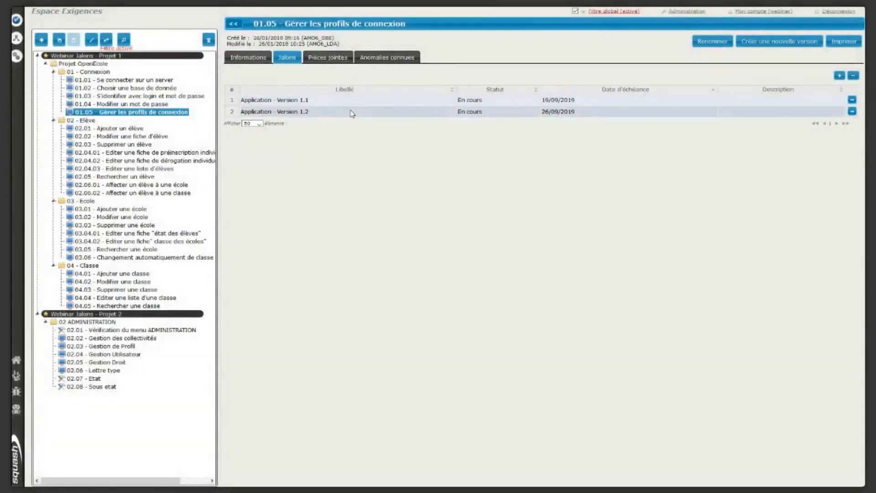
pyautogui.click(852, 100)
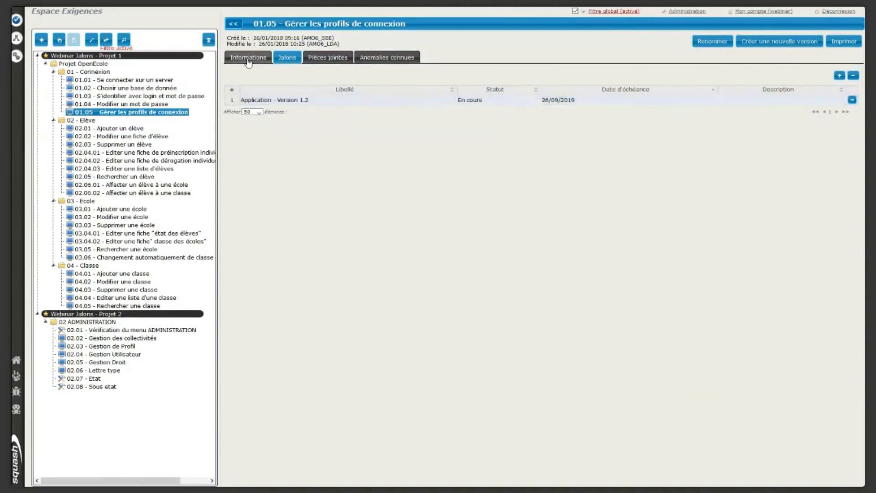
# Check the milestones of the test case verifying requirement 01.05 and return to the requirement's information.
pyautogui.click(250, 59)
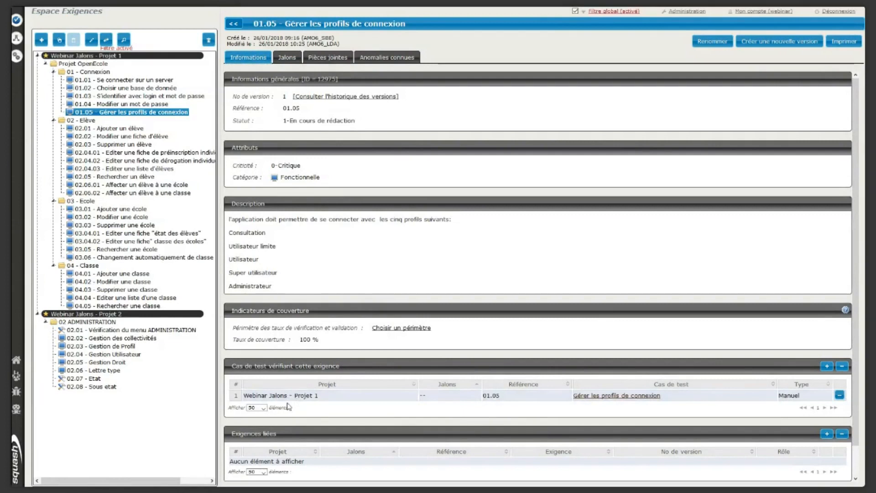
pyautogui.click(634, 396)
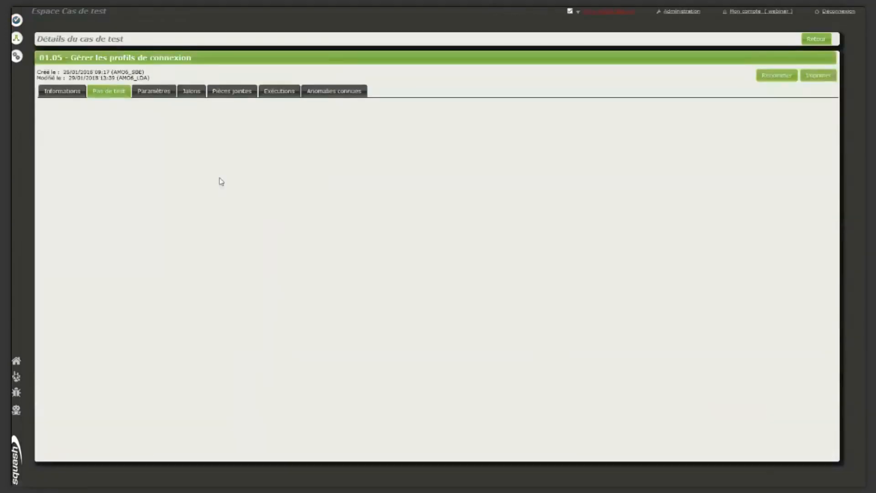
pyautogui.click(192, 90)
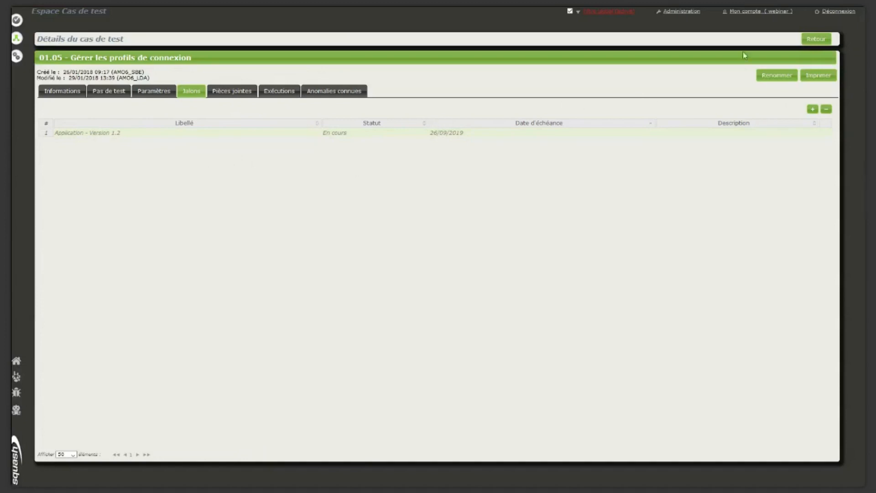
pyautogui.click(816, 40)
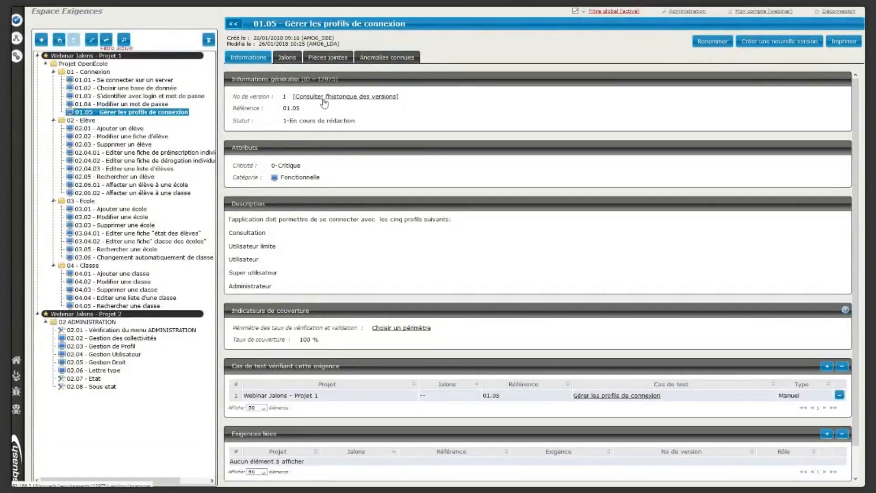
pyautogui.click(319, 108)
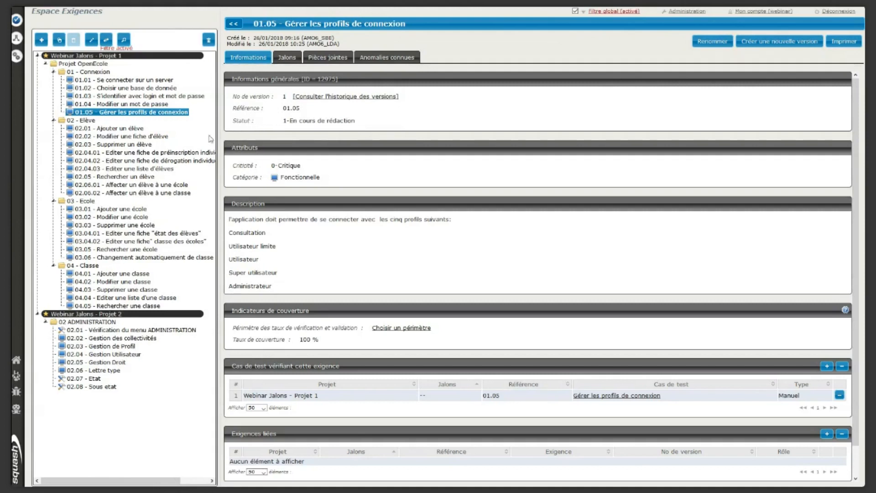
# Review the information and associated milestones of requirements 01.03 - S'identifier avec login et mot de passe and 01.01 - Se connecter sur un server.
pyautogui.click(170, 97)
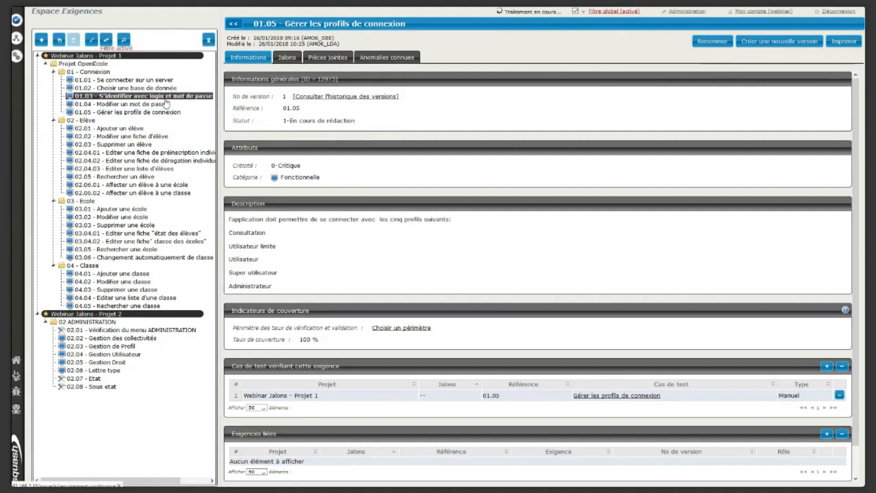
pyautogui.click(287, 57)
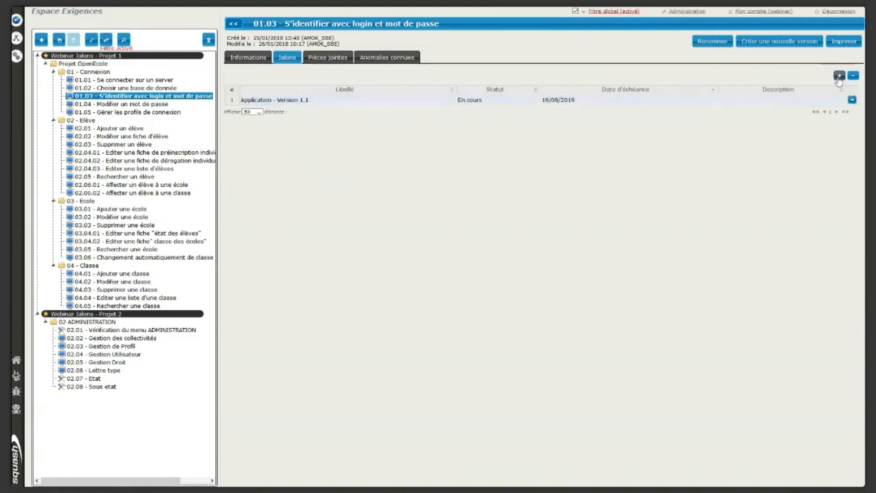
pyautogui.click(248, 58)
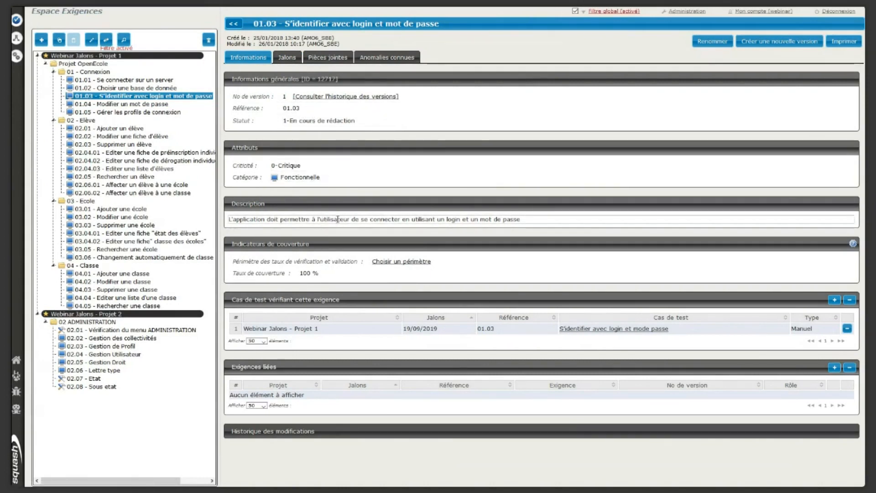
pyautogui.click(93, 83)
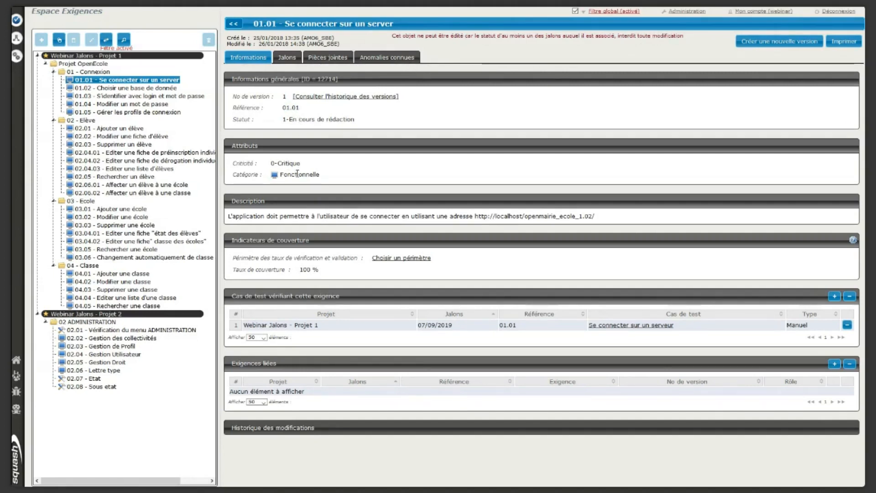
pyautogui.click(291, 59)
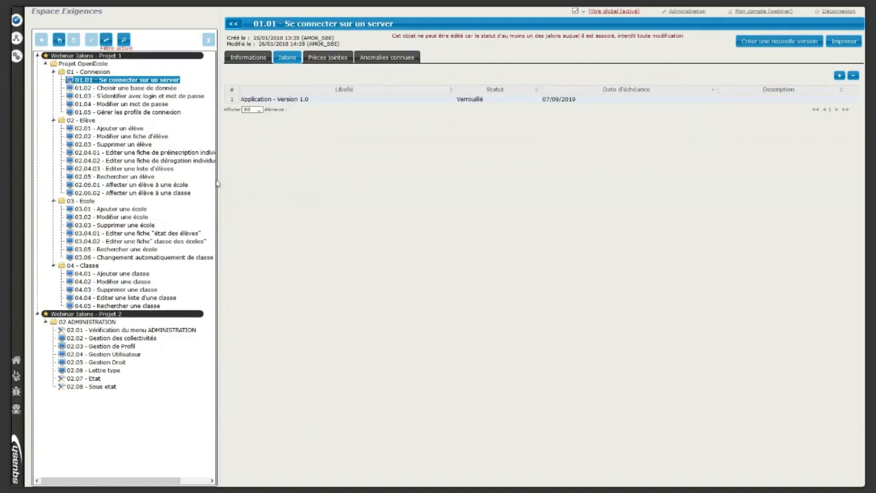
# Search for all requirements of Webinar Jalons - Projet 1 without restricting the search by milestone.
pyautogui.click(124, 41)
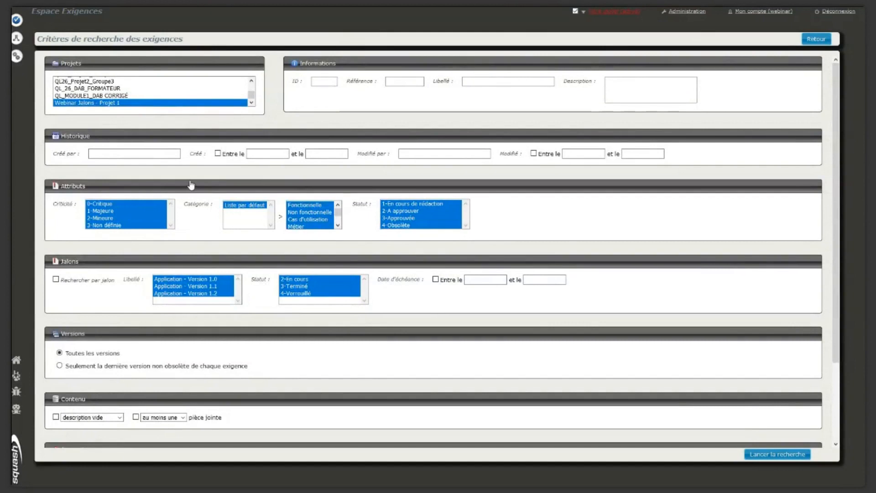
pyautogui.scroll(-1, 191, 183)
pyautogui.scroll(-1, 190, 183)
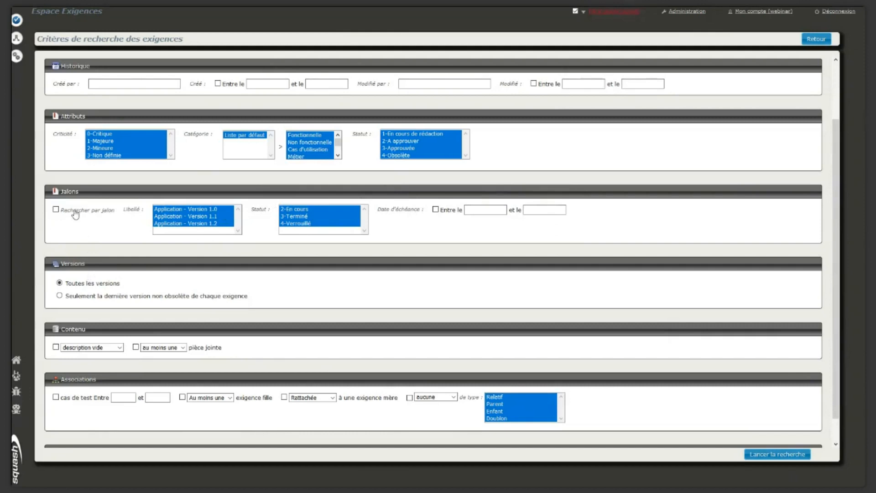
pyautogui.click(768, 455)
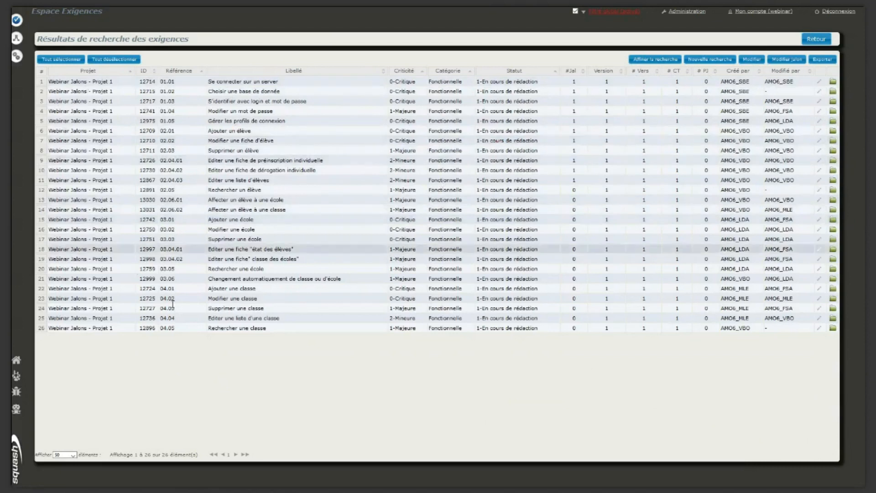
# Associate requirements 03.01 through 03.06 in the search results with milestone Application - Version 1.2 in bulk.
pyautogui.click(41, 219)
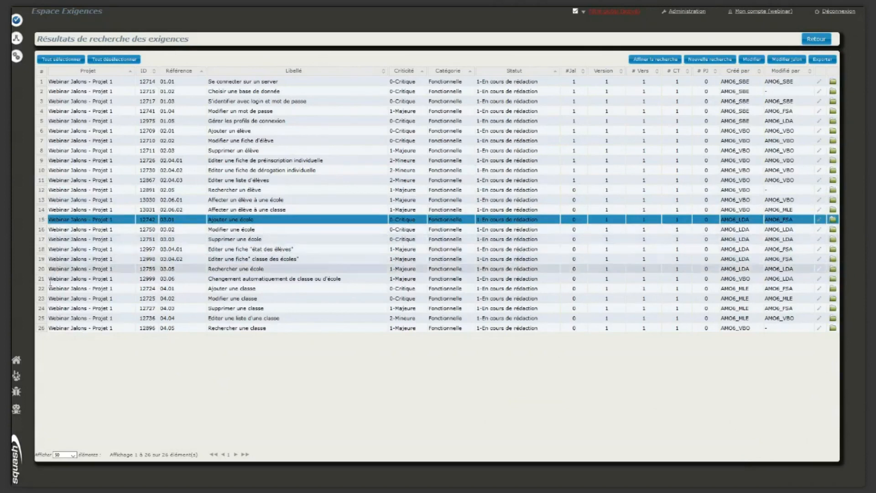
pyautogui.keyDown('shift'); pyautogui.click(41, 279); pyautogui.keyUp('shift')
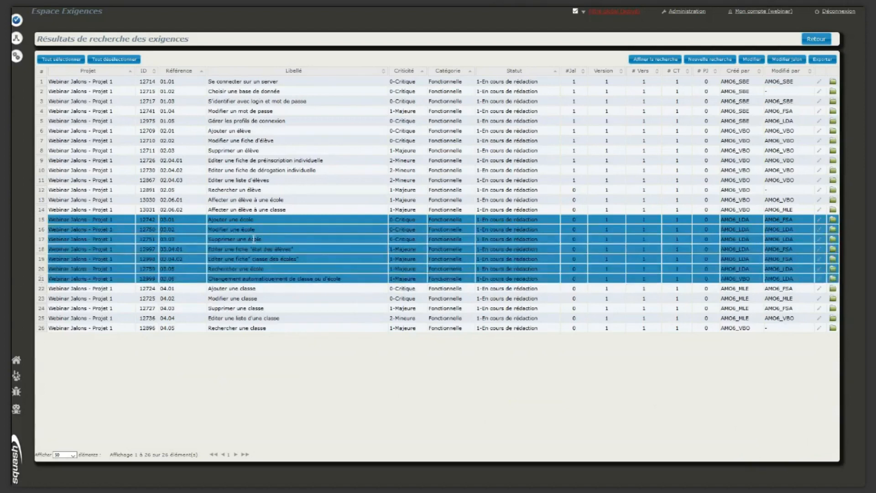
pyautogui.click(782, 62)
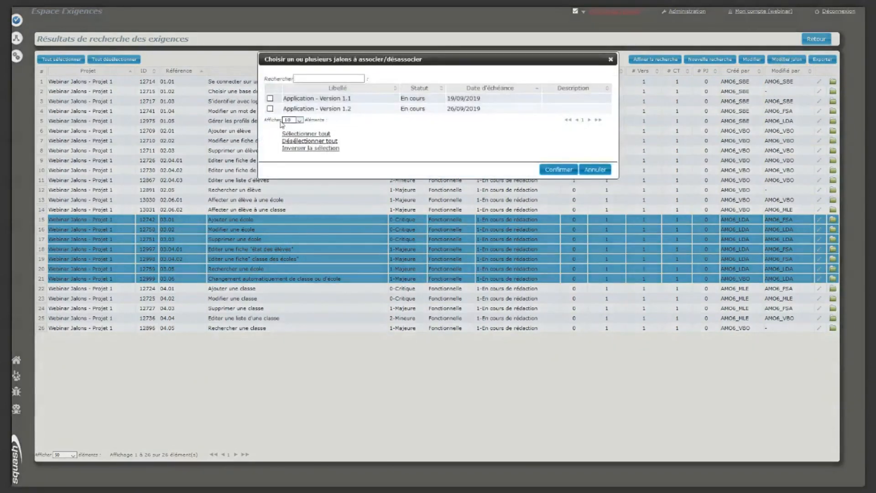
pyautogui.click(270, 109)
pyautogui.click(555, 172)
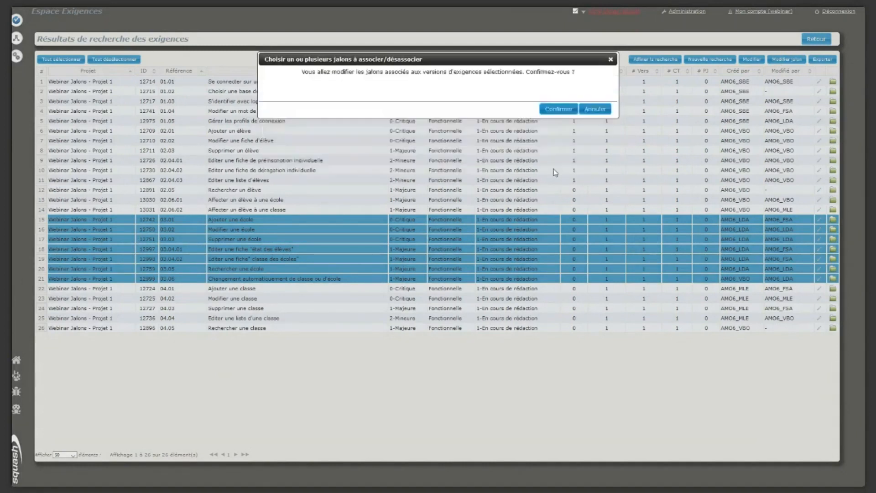
pyautogui.click(554, 108)
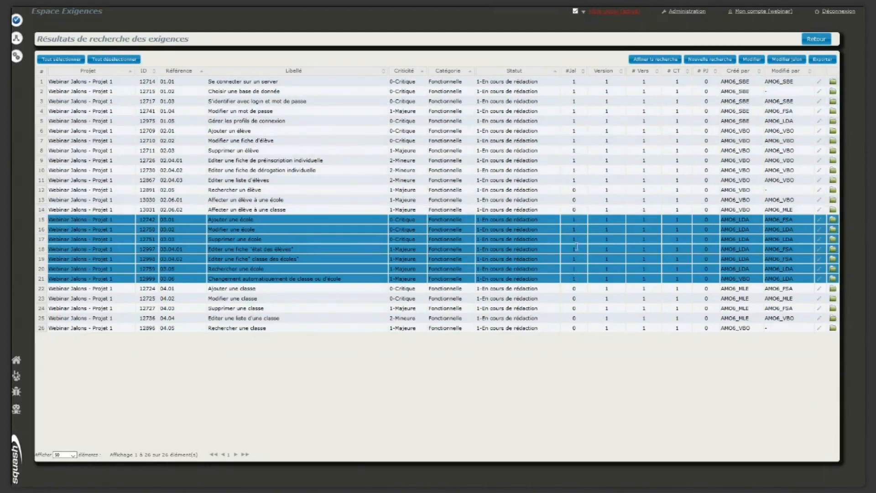
# Export the requirement search results and return to the requirements workspace.
pyautogui.click(822, 60)
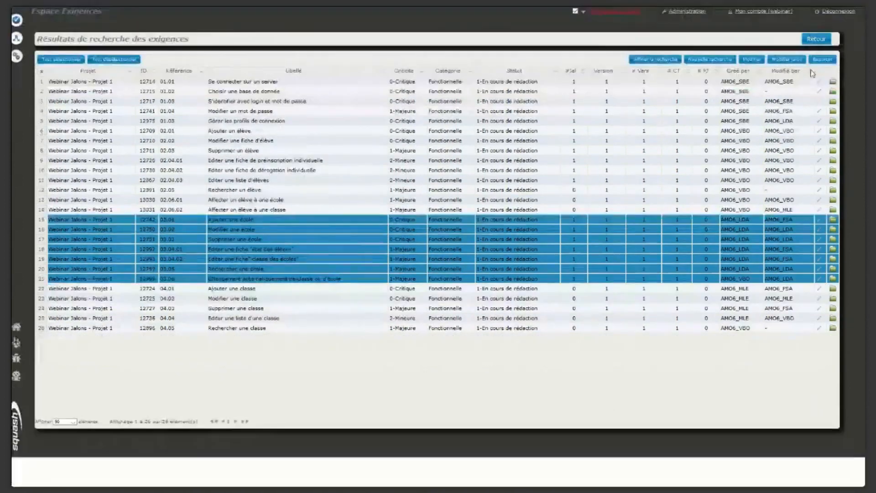
pyautogui.click(811, 39)
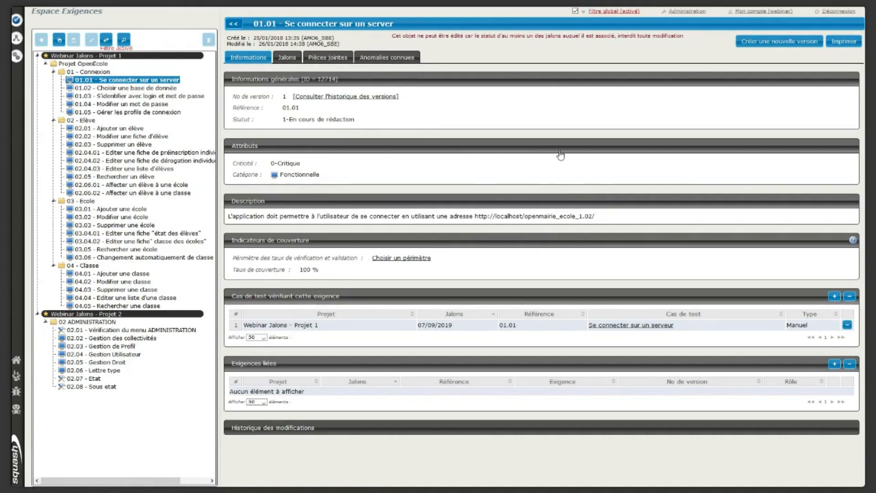
# In the account settings, set the library display mode to Jalon with milestone Application - Version 1.1.
pyautogui.click(756, 16)
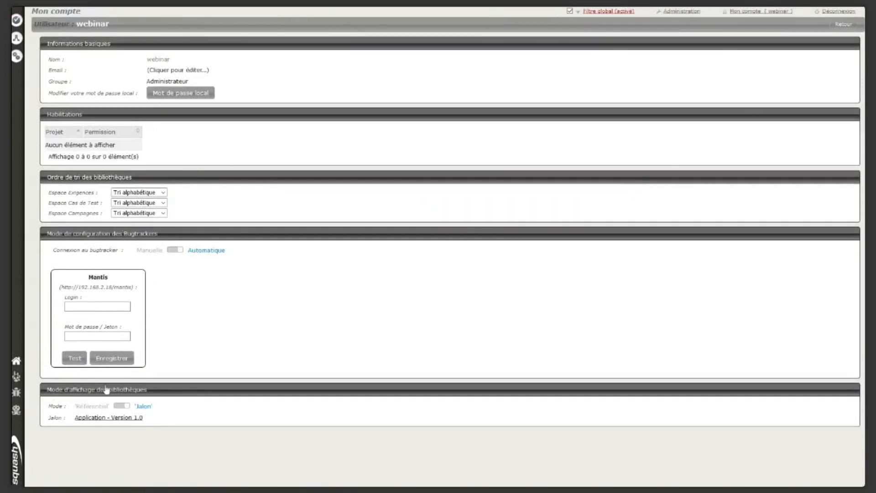
pyautogui.click(125, 408)
pyautogui.click(123, 408)
pyautogui.click(101, 417)
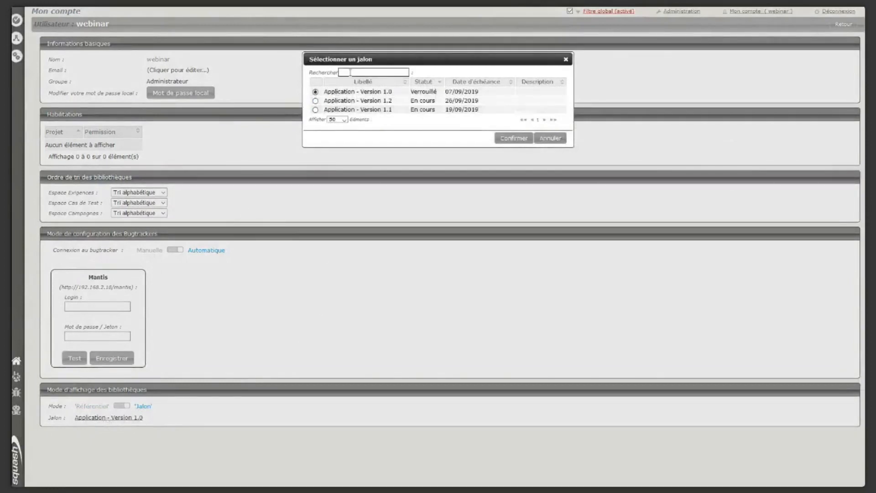
pyautogui.click(322, 110)
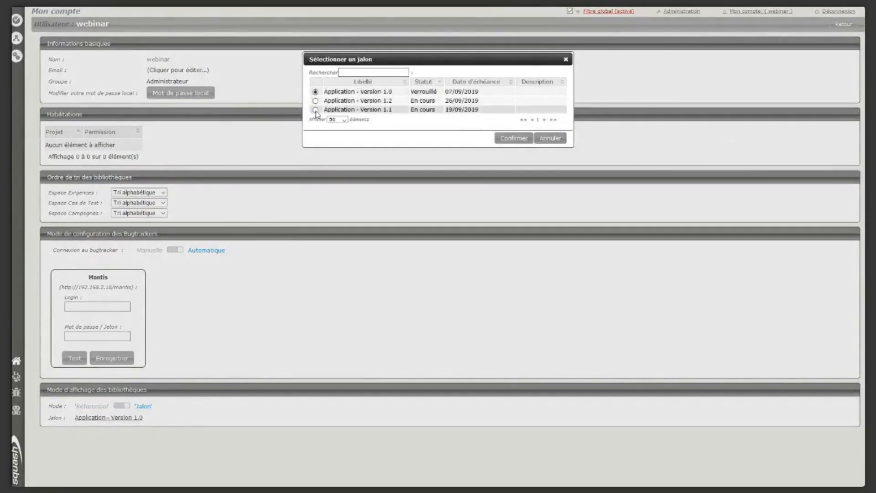
pyautogui.click(514, 137)
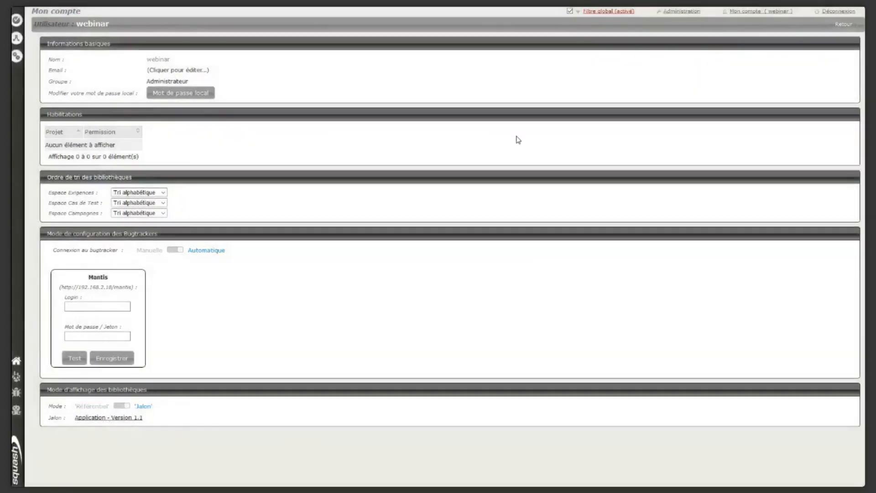
# Examine the requirements library filtered on Application - Version 1.1, including the folders 03 - Ecole and 04 - Classe.
pyautogui.click(17, 21)
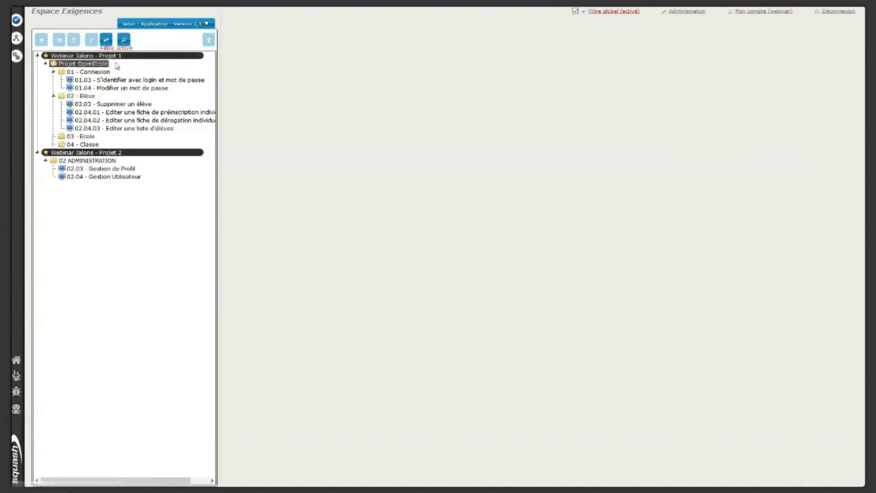
pyautogui.click(102, 81)
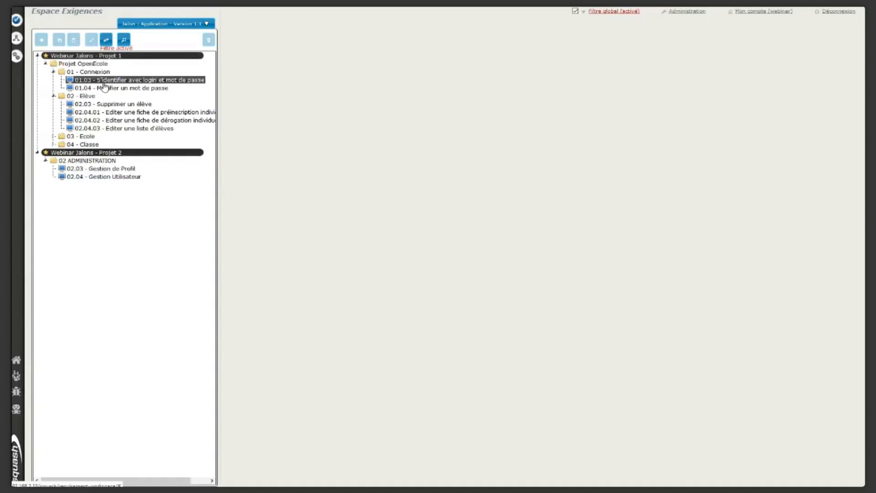
pyautogui.click(102, 89)
pyautogui.click(105, 81)
pyautogui.click(101, 89)
pyautogui.click(102, 81)
pyautogui.click(84, 137)
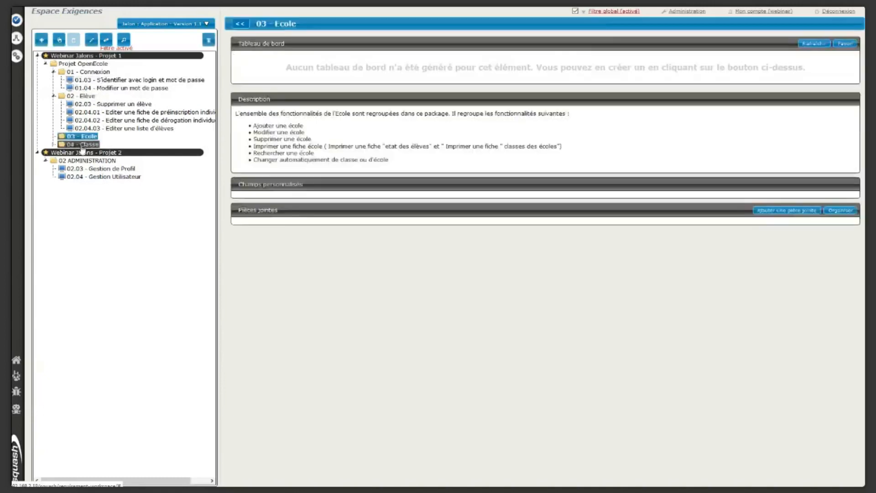
pyautogui.click(84, 144)
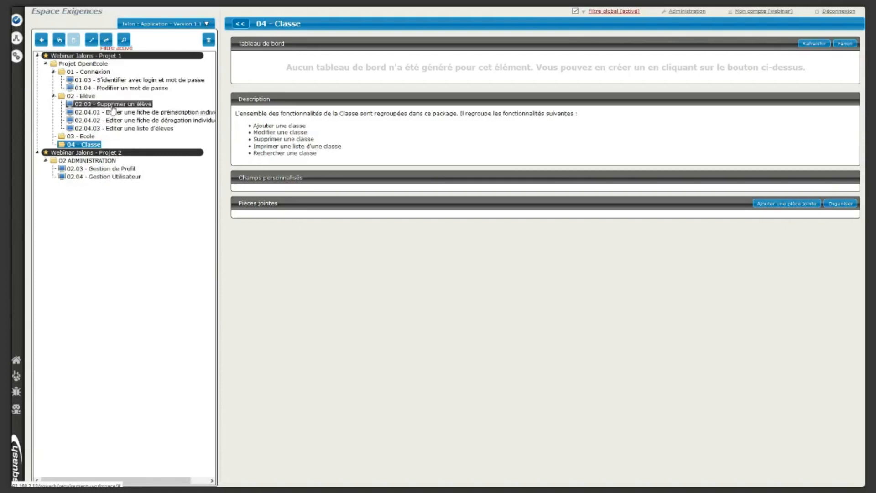
# Add a classic test case named "Nouveau cas de test" to the folder 03 Ecole in the test case workspace.
pyautogui.click(16, 40)
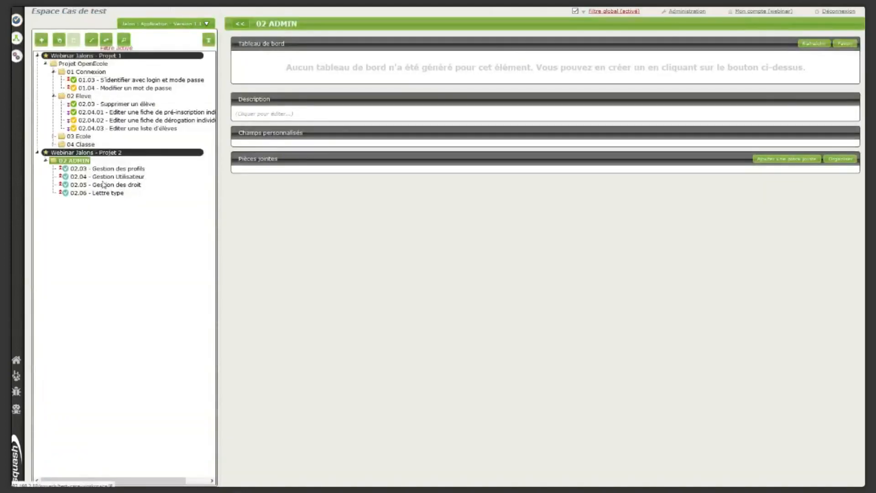
pyautogui.click(80, 136)
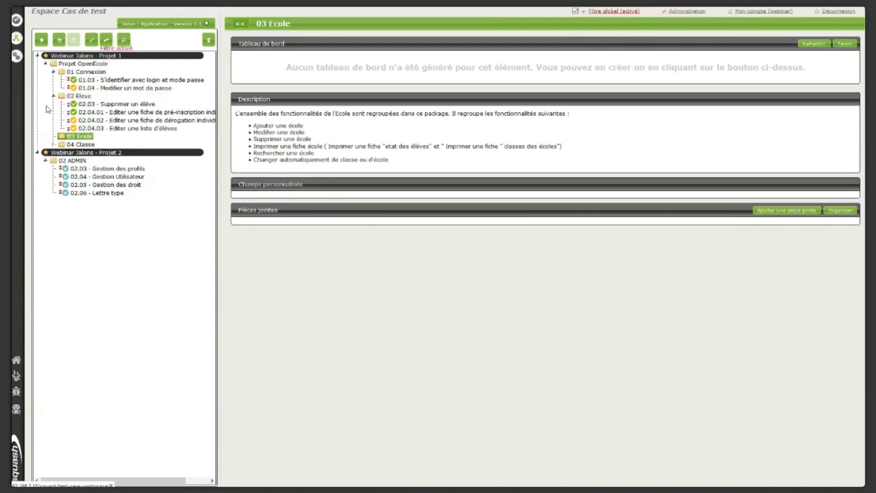
pyautogui.click(44, 40)
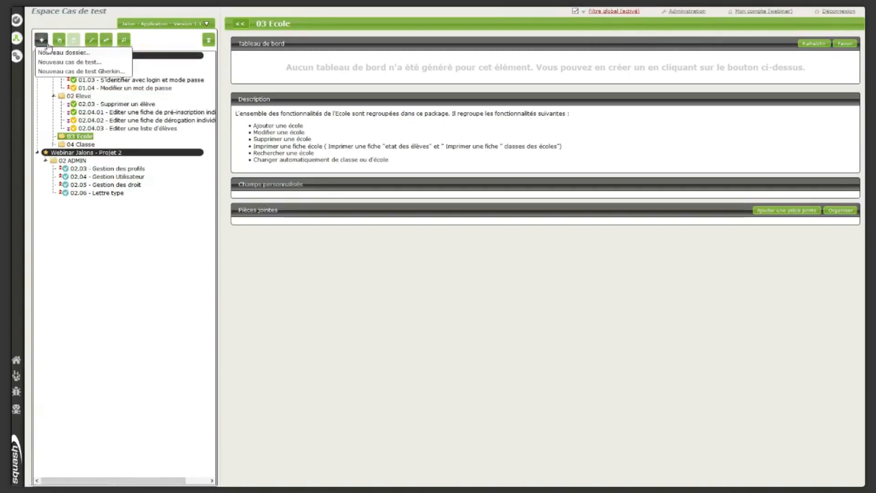
pyautogui.click(69, 63)
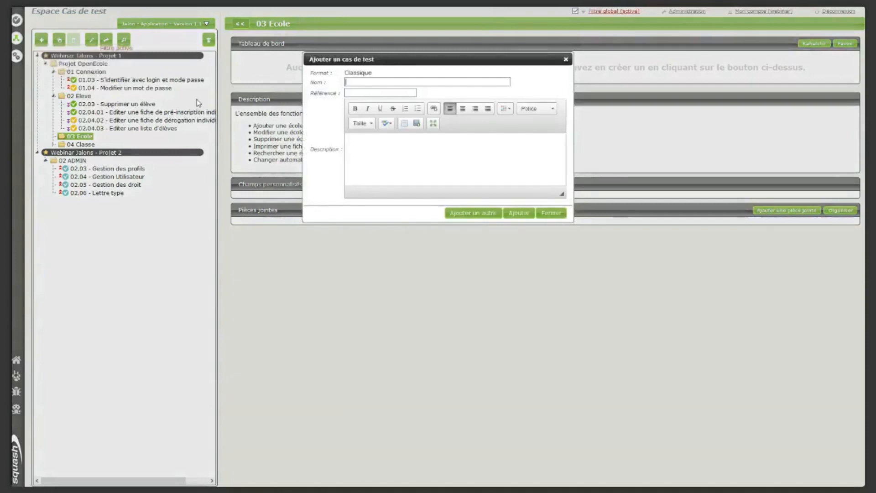
pyautogui.write('Nouveau cas de test')
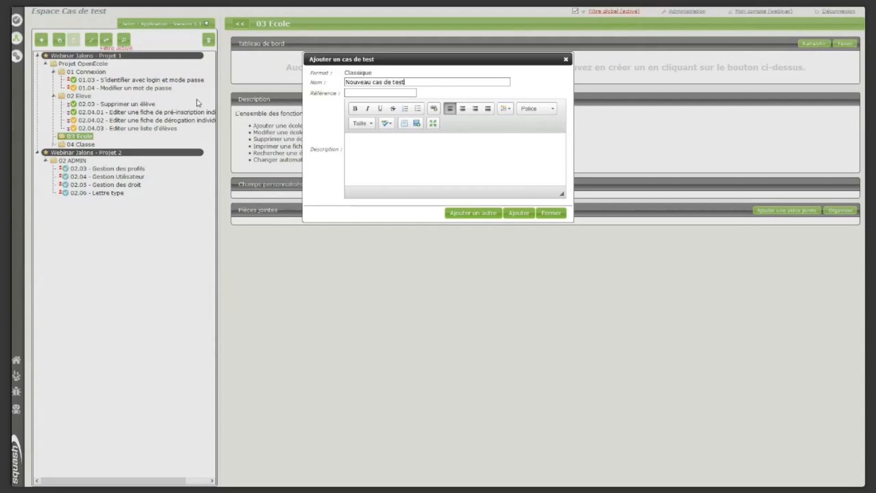
pyautogui.click(515, 214)
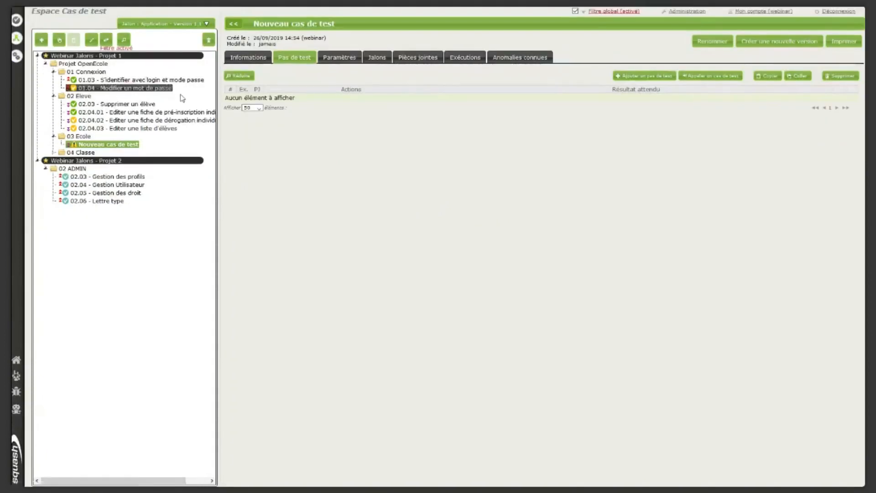
# Check the new test case's associated milestones and view its new-version form without creating a version.
pyautogui.click(377, 57)
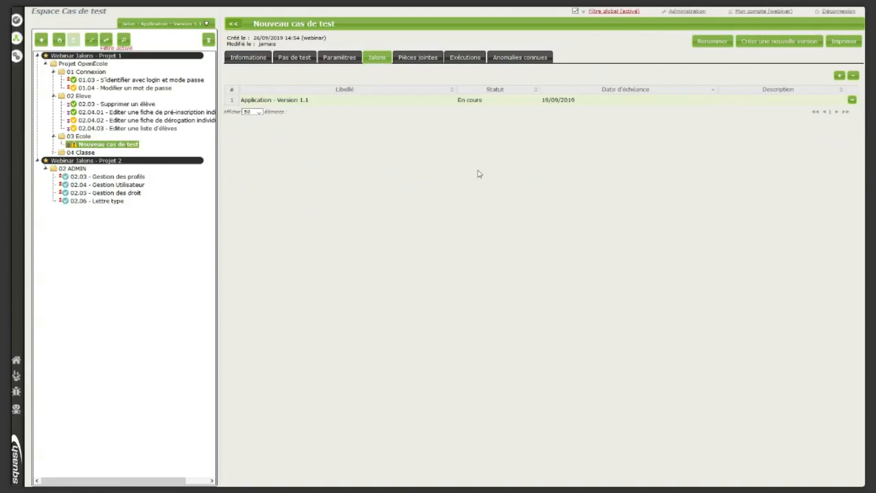
pyautogui.click(760, 44)
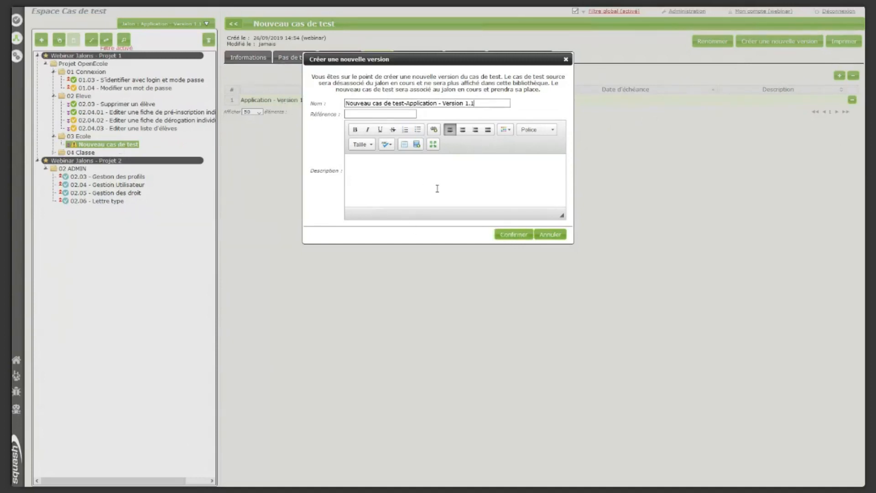
pyautogui.click(550, 234)
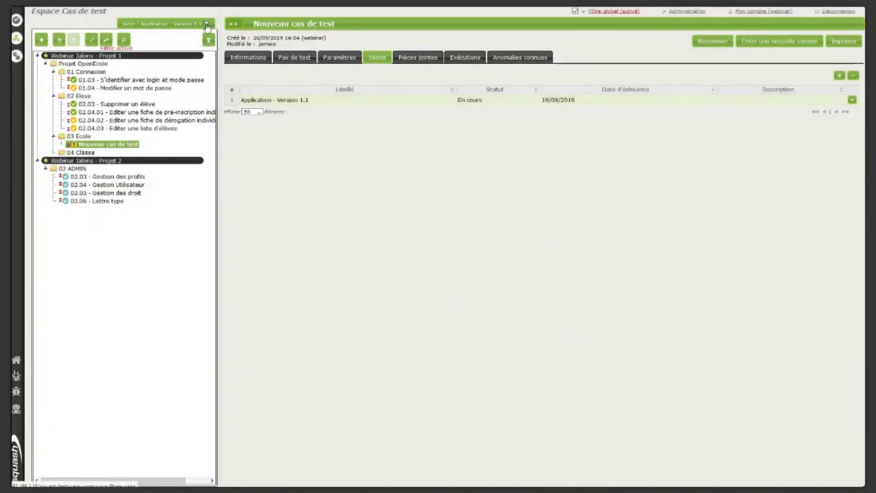
# Switch the test case library to milestone Application - Version 1.0 and check the available test case search criteria.
pyautogui.click(207, 25)
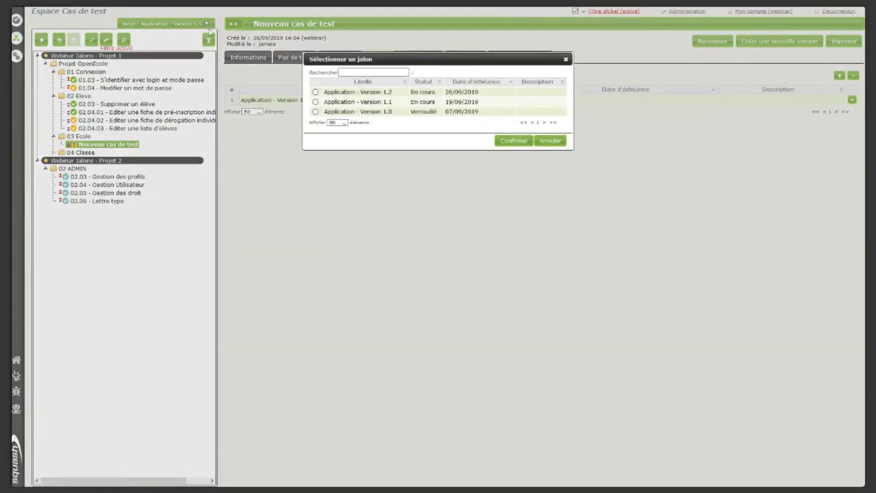
pyautogui.click(315, 111)
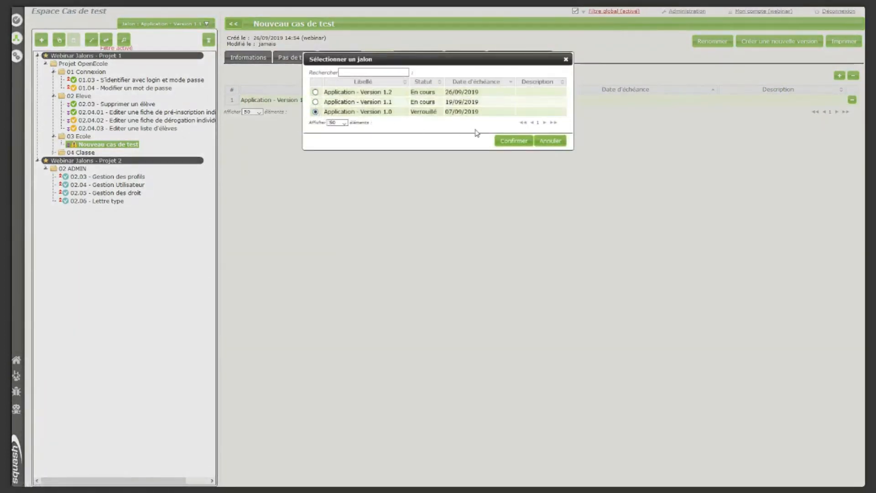
pyautogui.click(514, 141)
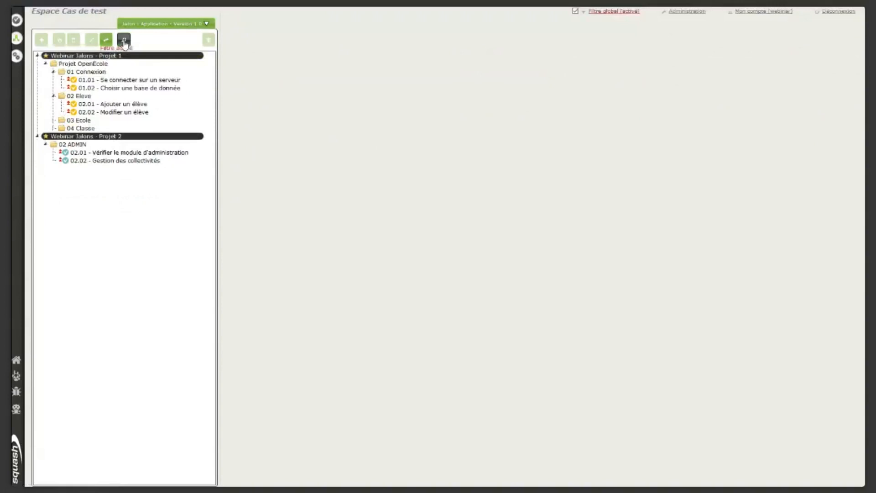
pyautogui.click(124, 41)
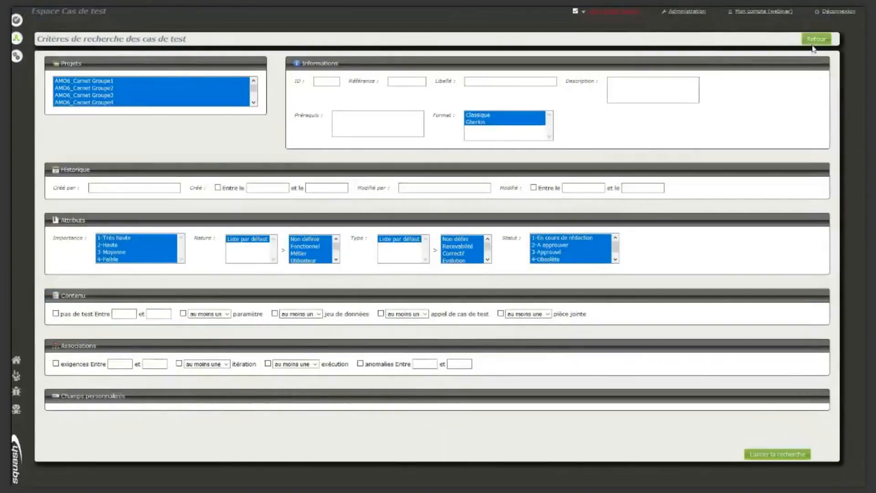
pyautogui.click(815, 40)
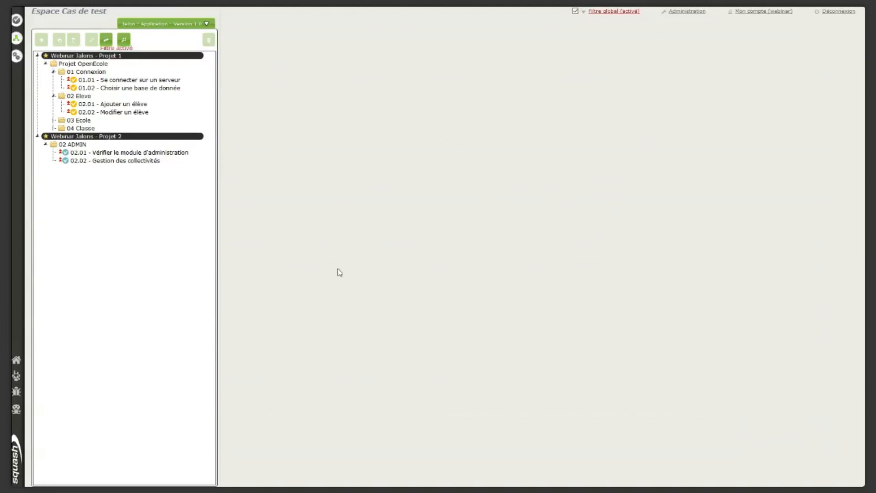
# Review the Application - Version 1.0 milestone dashboard in the campaign workspace and select campaign 01 - Composant 1 - Version 1.0.
pyautogui.click(17, 55)
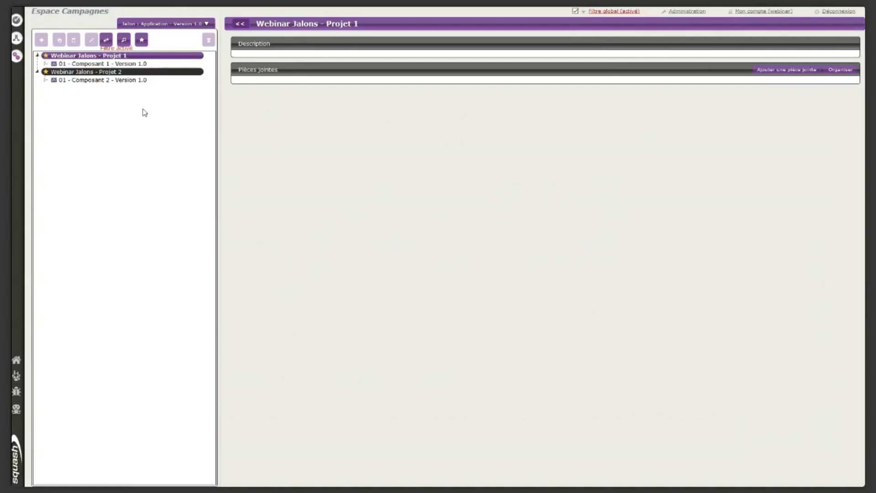
pyautogui.click(163, 26)
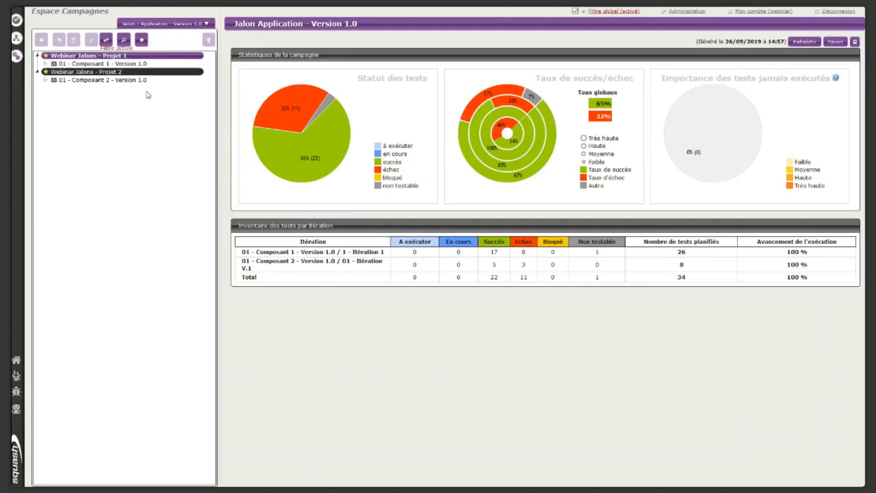
pyautogui.click(133, 64)
# Start a new report for Webinar Jalons - Projet 1 in the Pilotage workspace and view the Avancement de l'exécution criteria.
pyautogui.click(16, 376)
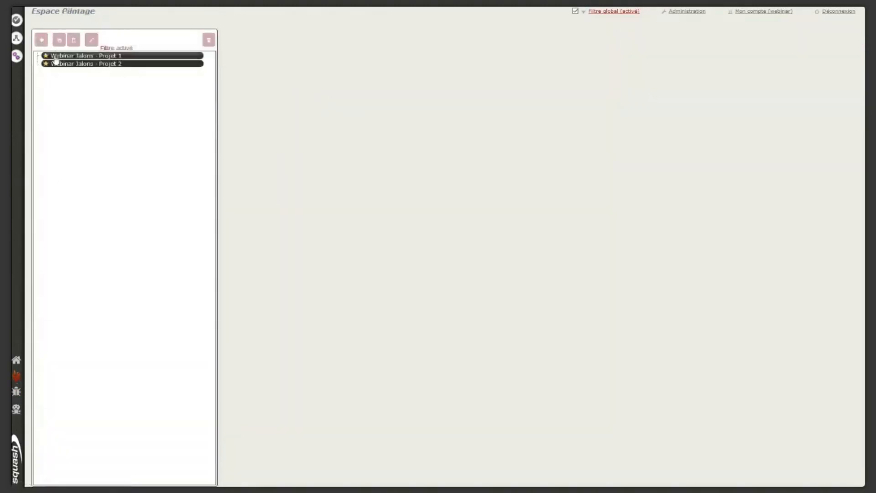
pyautogui.click(41, 40)
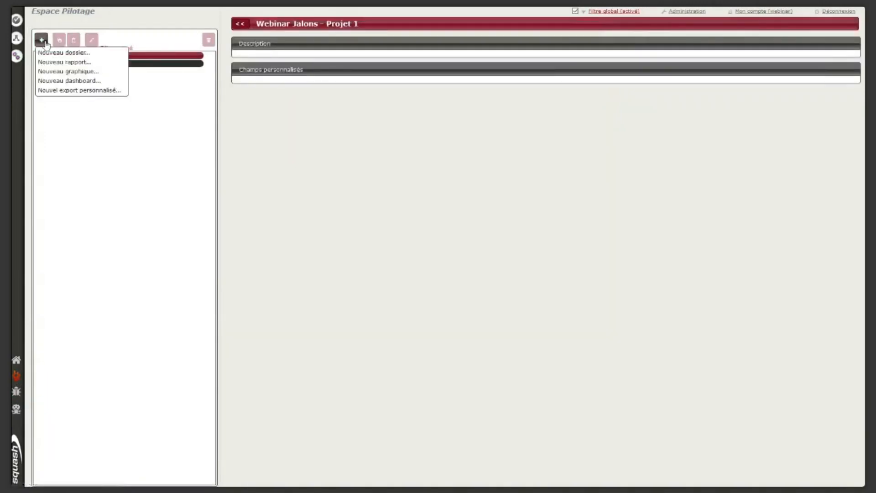
pyautogui.click(65, 63)
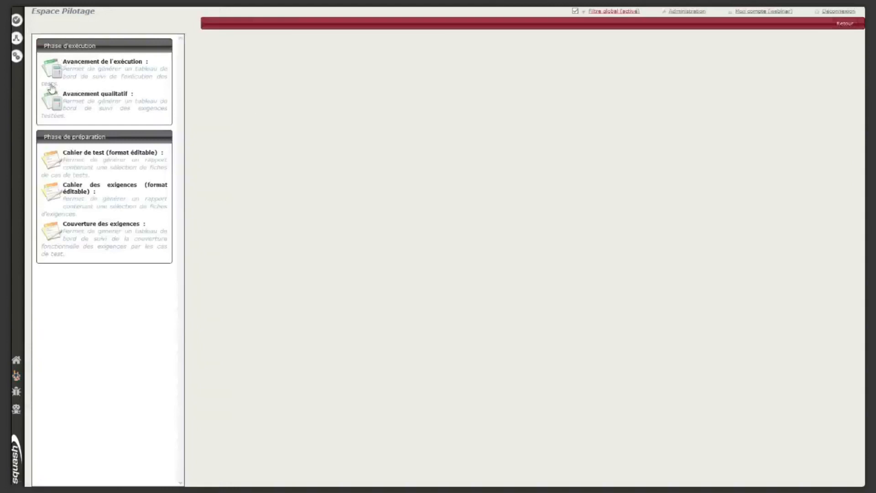
pyautogui.click(89, 74)
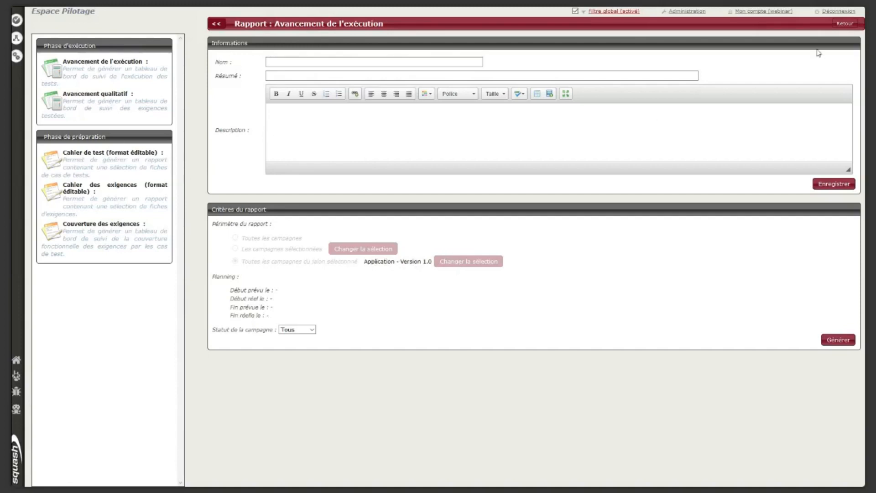
# Set the library display mode to Référentiel in the account settings and return to the report selection.
pyautogui.click(771, 13)
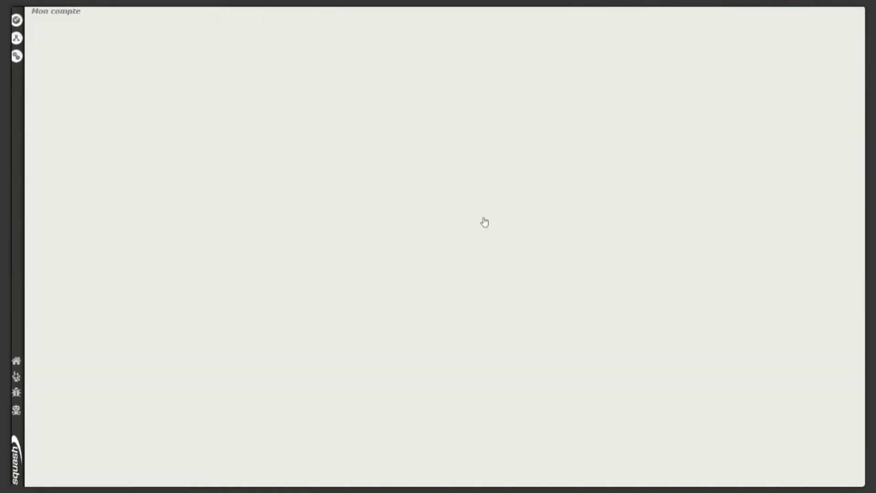
pyautogui.click(122, 405)
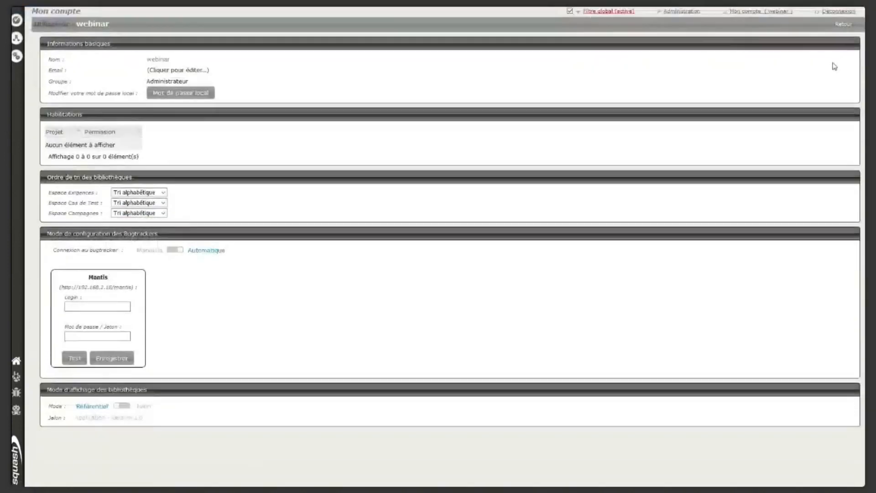
pyautogui.click(842, 23)
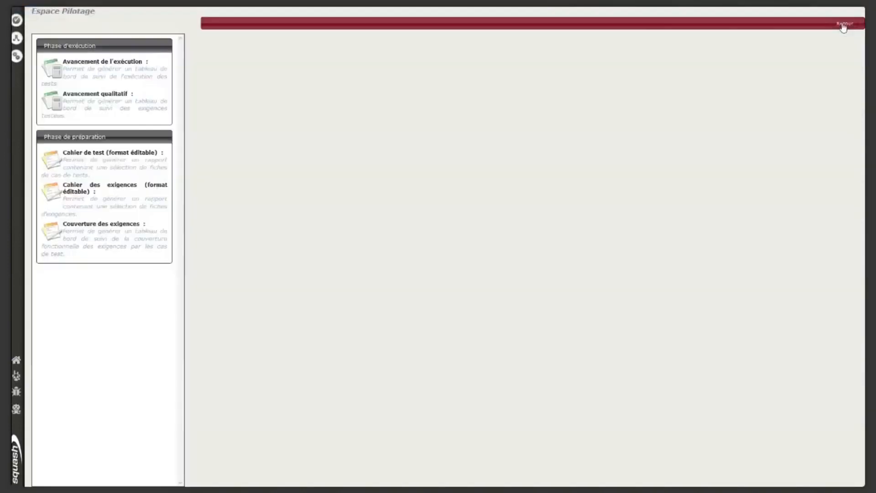
# In the Avancement de l'exécution report, scope to all campaigns of a selected milestone and view the selectable milestones without choosing one.
pyautogui.click(106, 73)
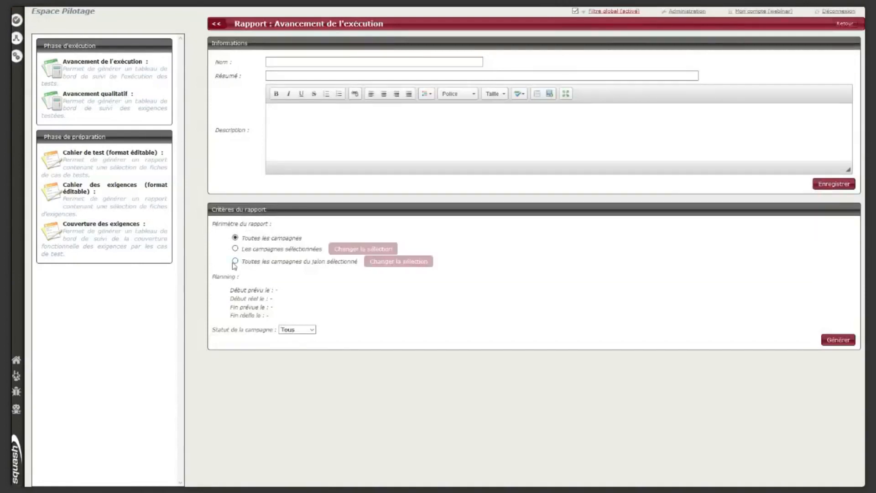
pyautogui.click(236, 261)
pyautogui.click(391, 262)
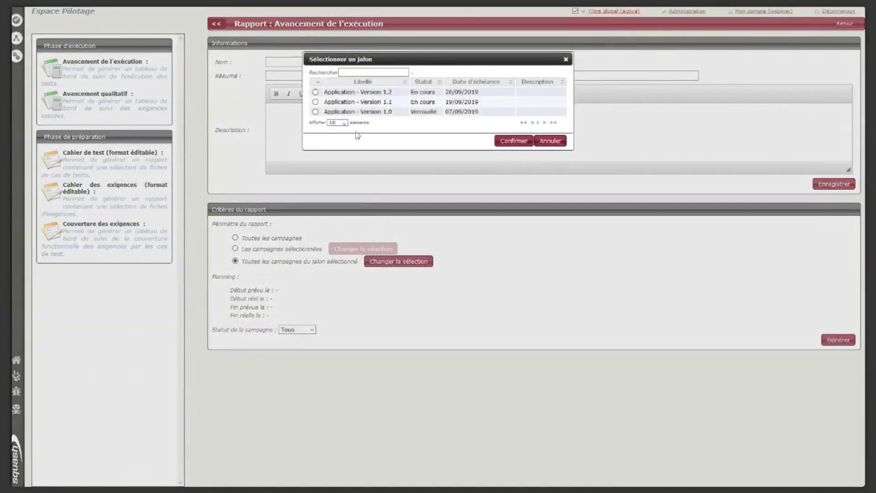
pyautogui.click(550, 141)
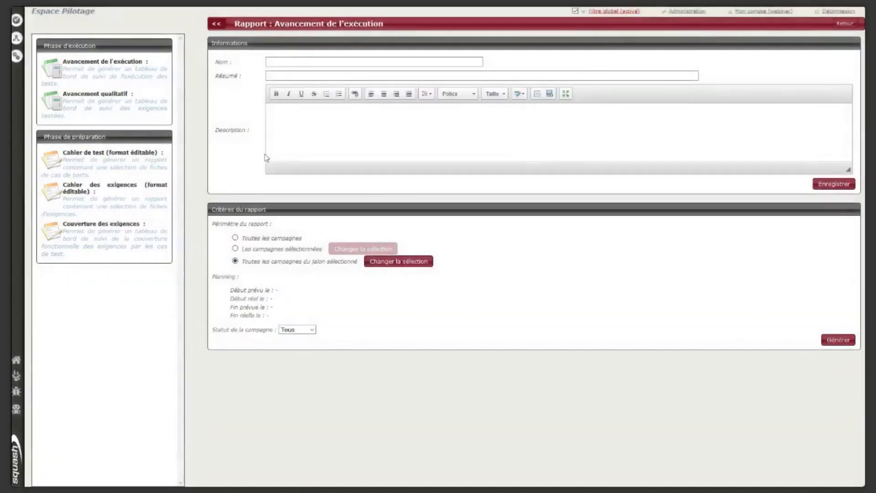
# In the Cahier de test (format éditable) report, scope by milestone and view the milestone selection without choosing one.
pyautogui.click(115, 171)
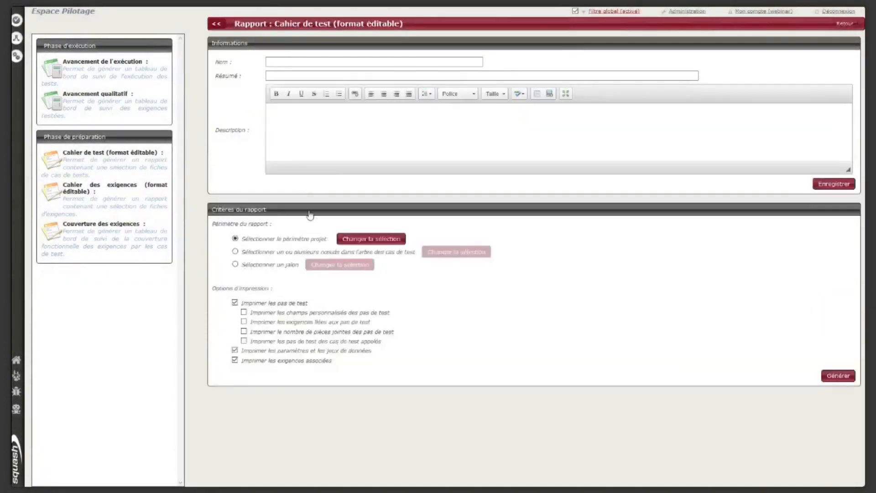
pyautogui.click(235, 264)
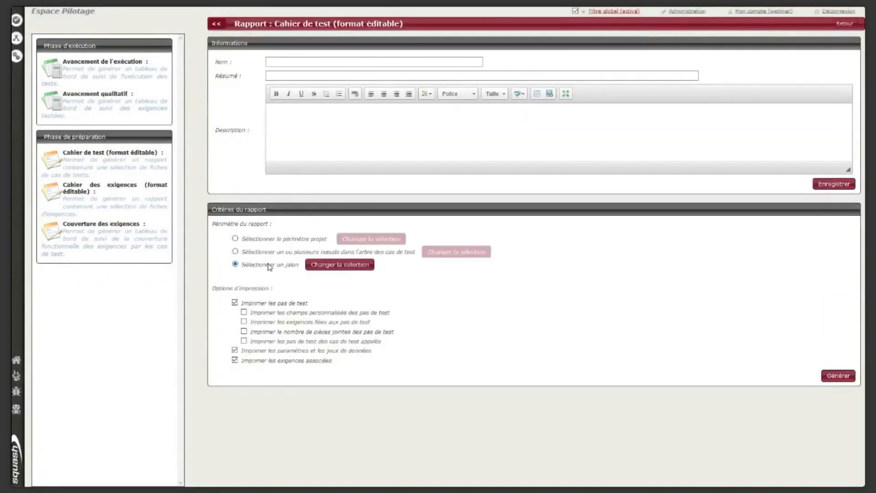
pyautogui.click(340, 265)
pyautogui.click(552, 141)
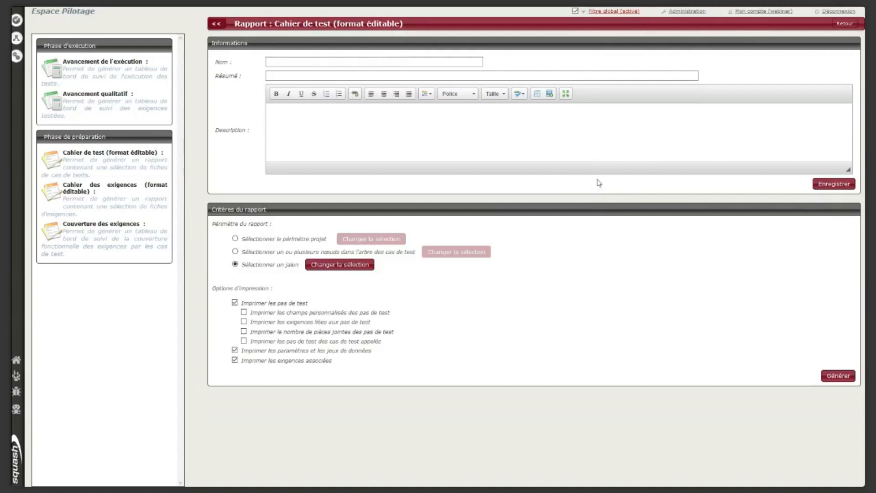
# In milestone administration, duplicate Application - Version 1.2 as Application - Version 1.3, status En cours, due 26/09/2019, including requirements and test cases.
pyautogui.click(687, 11)
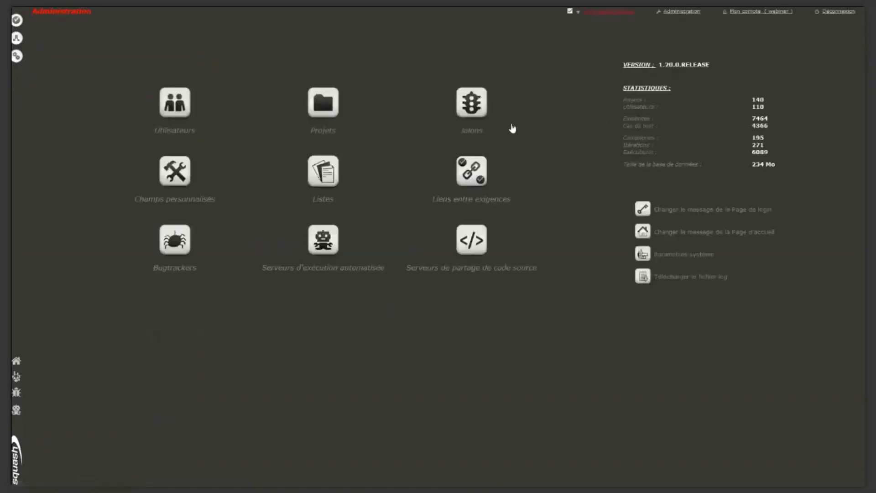
pyautogui.click(473, 104)
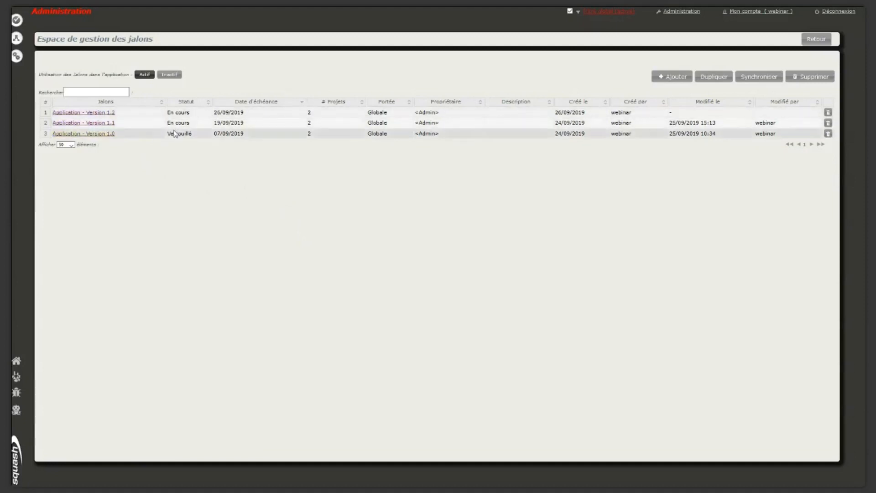
pyautogui.click(45, 113)
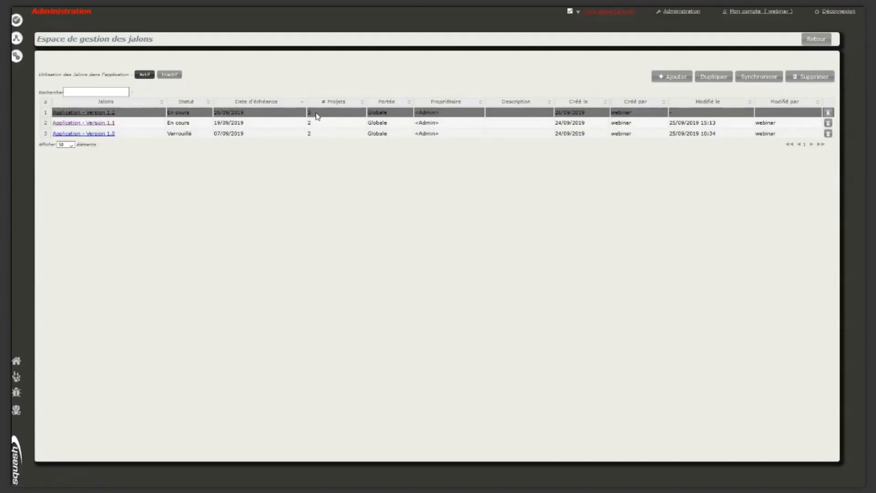
pyautogui.click(711, 78)
pyautogui.click(446, 84)
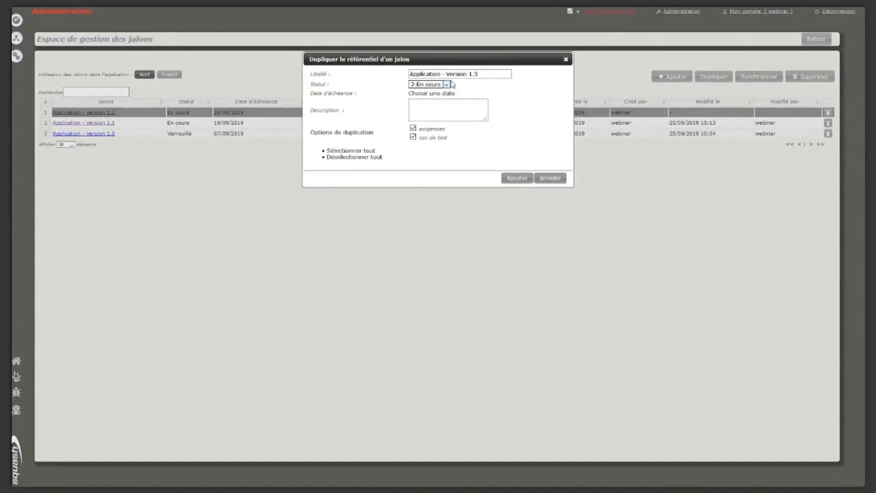
pyautogui.click(479, 73)
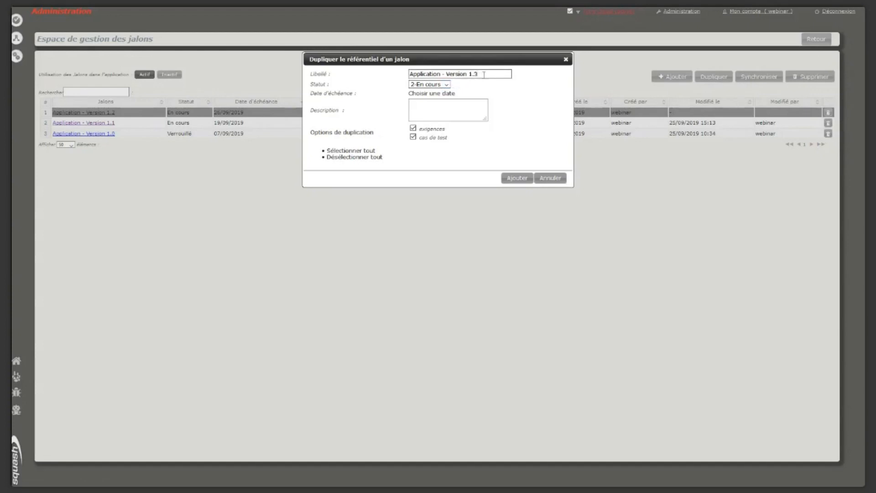
pyautogui.click(428, 85)
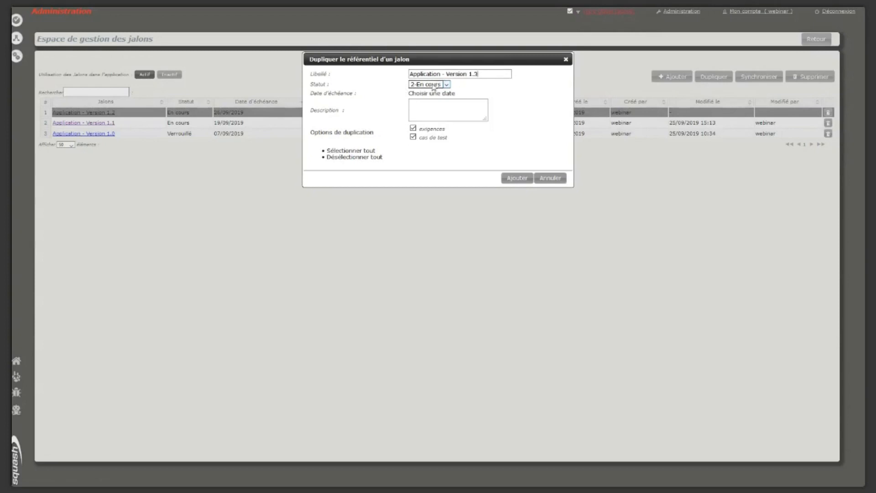
pyautogui.click(424, 94)
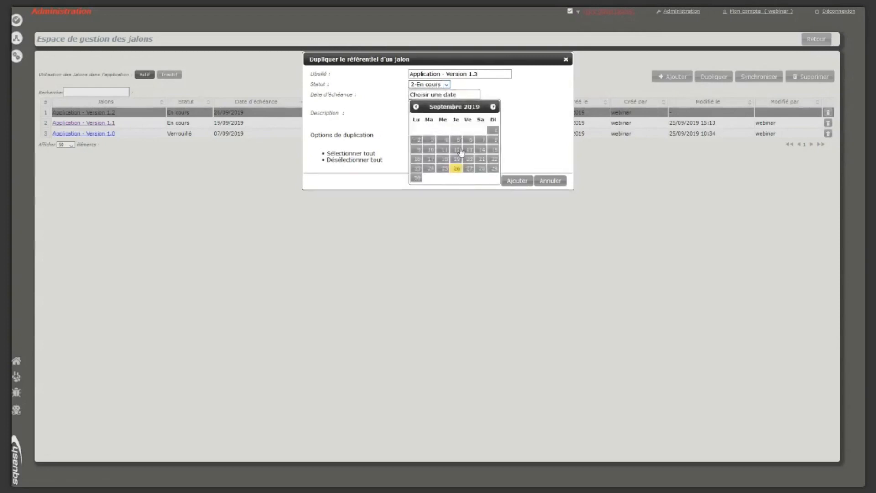
pyautogui.click(454, 169)
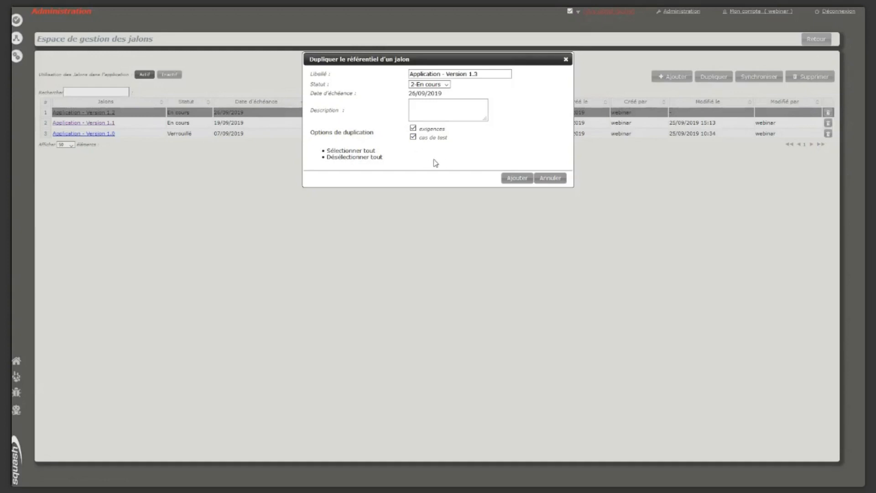
pyautogui.click(516, 180)
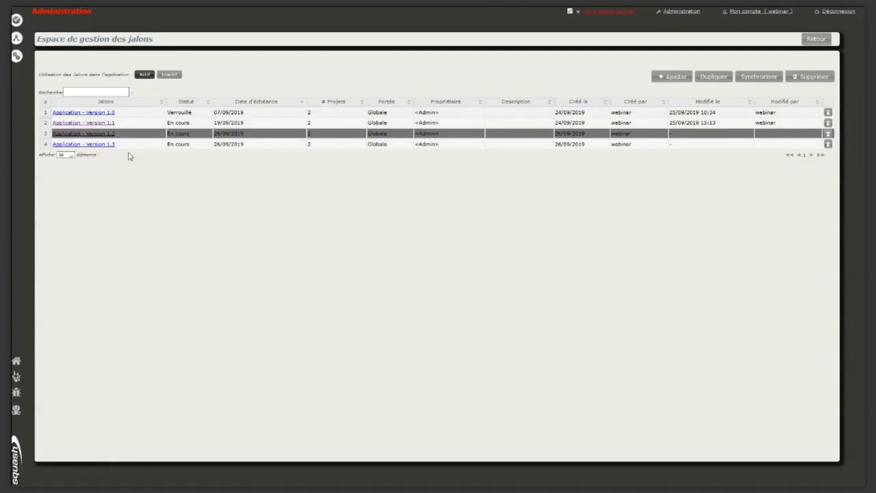
# Select milestones Application - Version 1.2 and 1.3, review their synchronization options without synchronizing, and clear the selection.
pyautogui.click(47, 145)
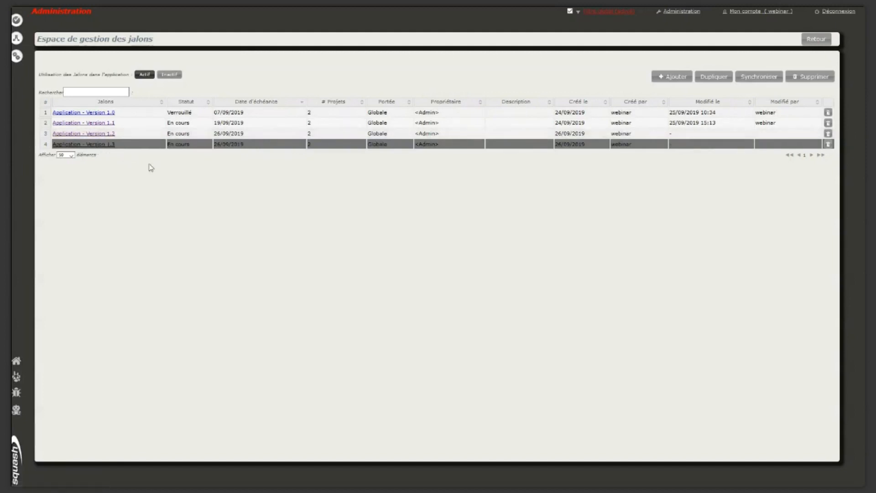
pyautogui.keyDown('ctrl'); pyautogui.click(46, 134); pyautogui.keyUp('ctrl')
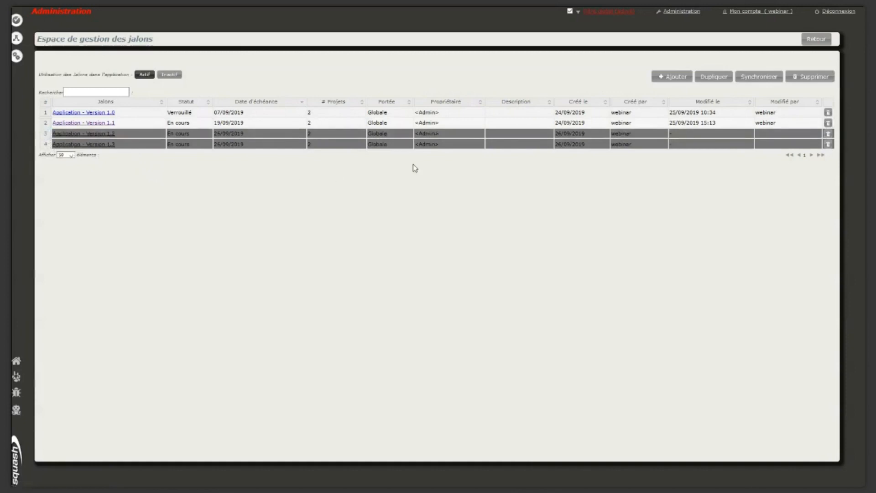
pyautogui.click(754, 77)
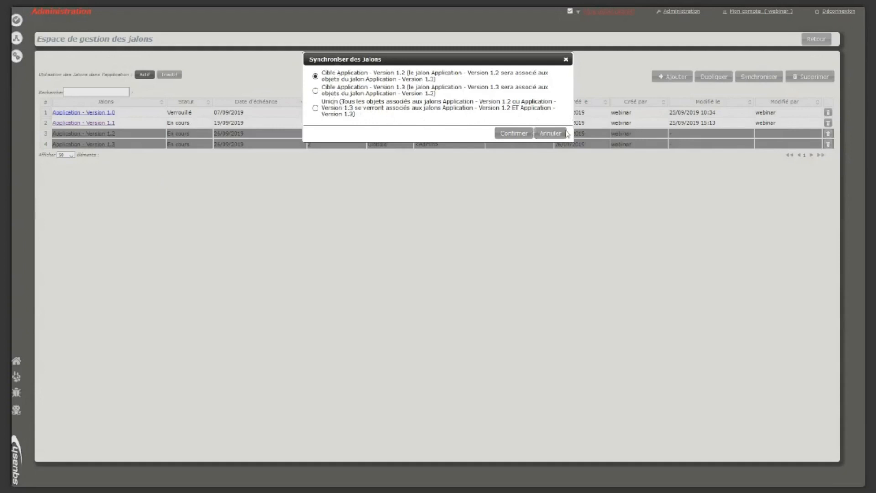
pyautogui.click(550, 133)
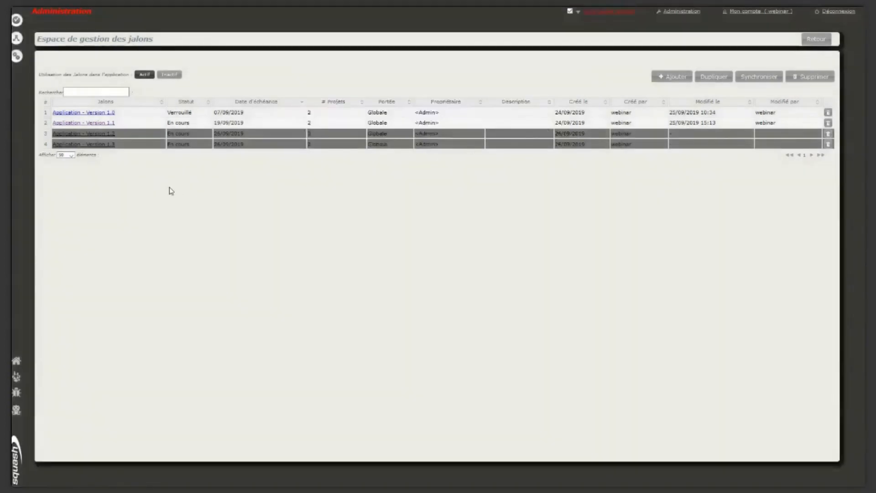
pyautogui.click(47, 134)
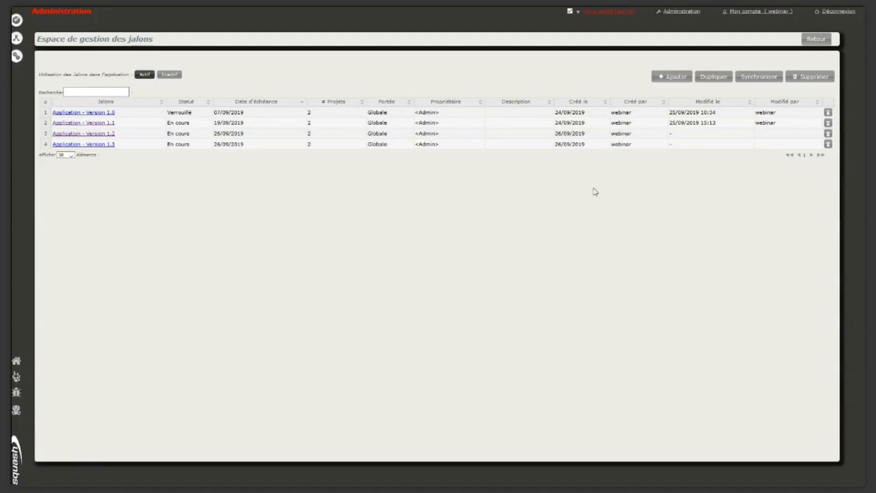
# Check the milestone associated with campaign 01 - Composant 1 - Version 1.0 in the campaign workspace.
pyautogui.click(17, 57)
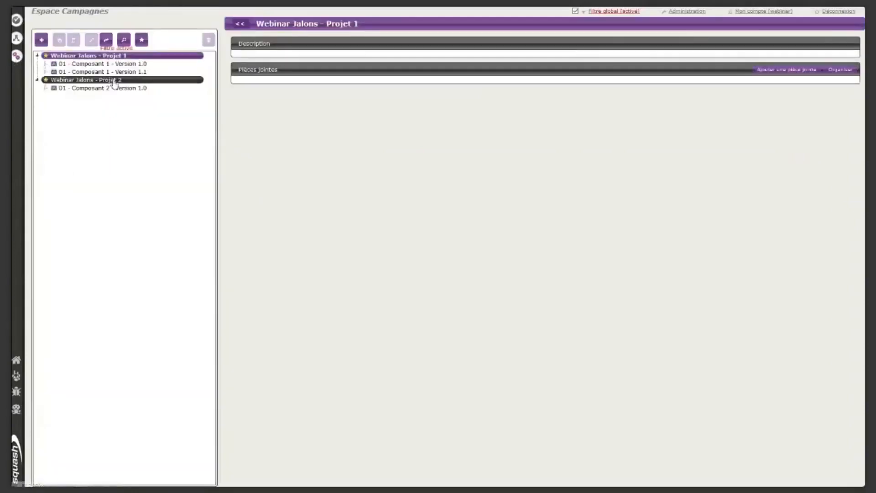
pyautogui.click(106, 65)
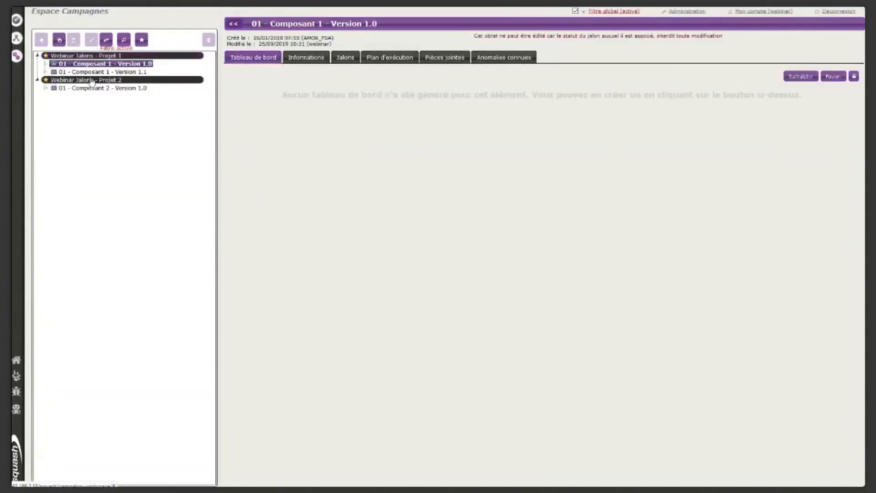
pyautogui.click(343, 59)
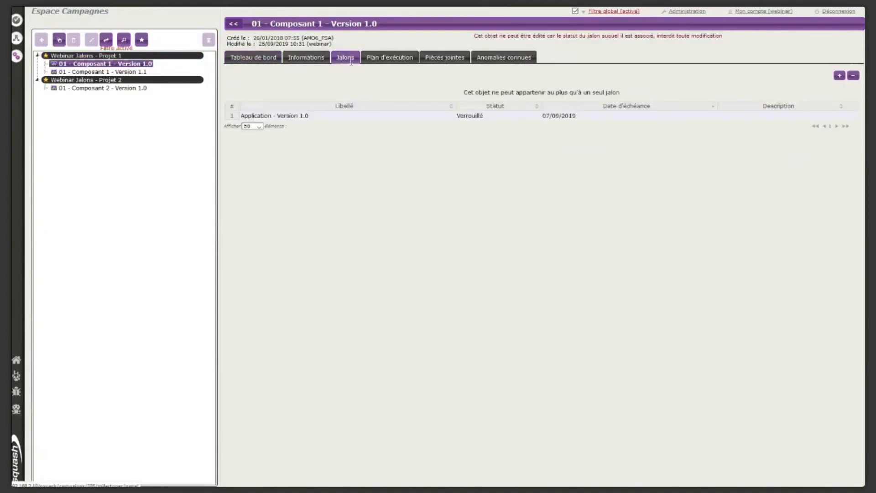